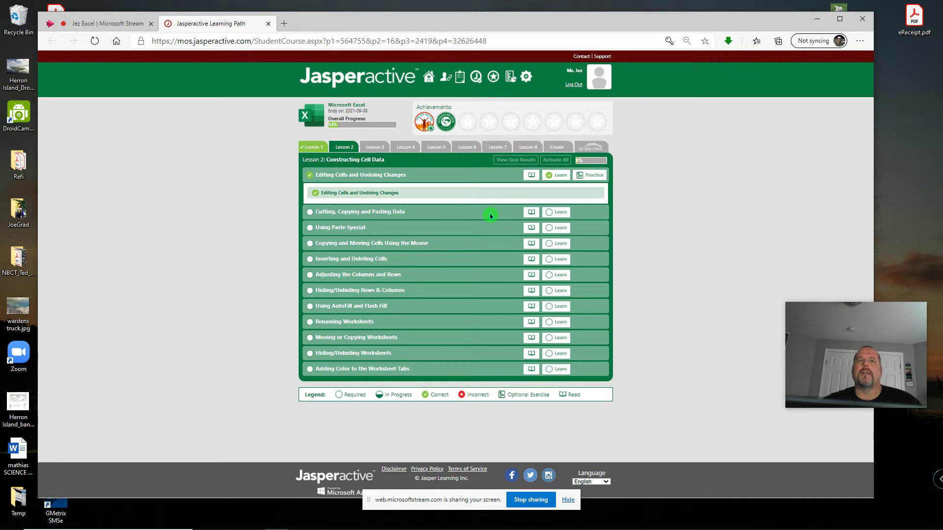
- Launch the Cutting, Copying and Pasting Data exercise, opening the Office Expenses workbook in Excel
{"action": "left_click", "coordinate": [558, 214]}
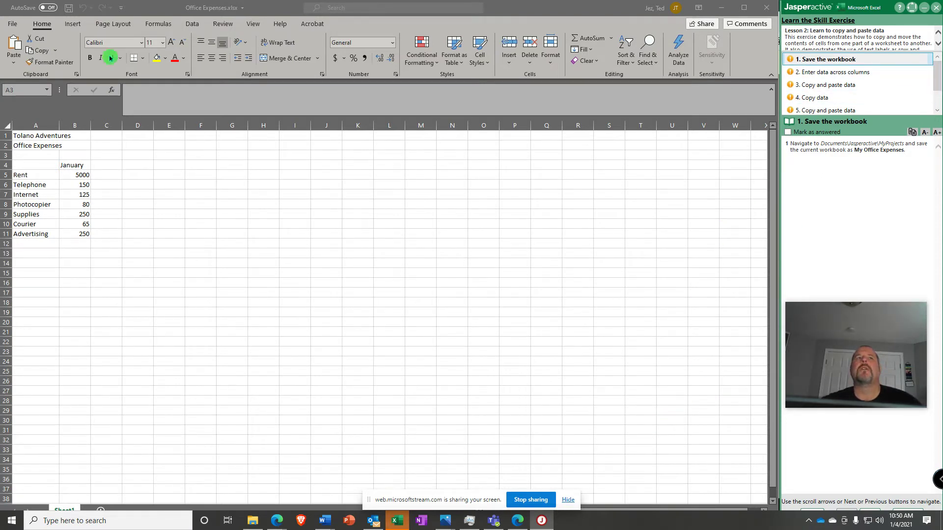
- Save the workbook as 'My Office Expenses.xlsx' in Documents\Jasperactive\MyProjects
{"action": "left_click", "coordinate": [11, 24]}
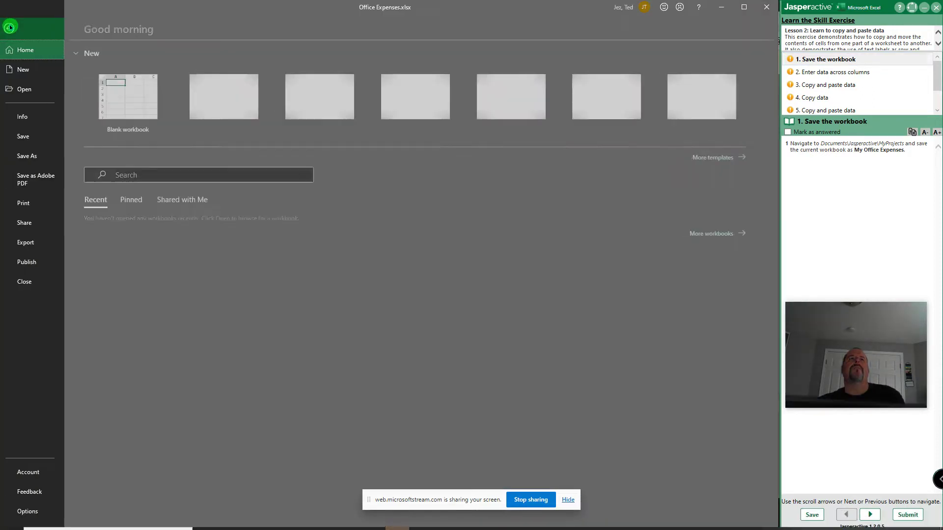
{"action": "left_click", "coordinate": [31, 156]}
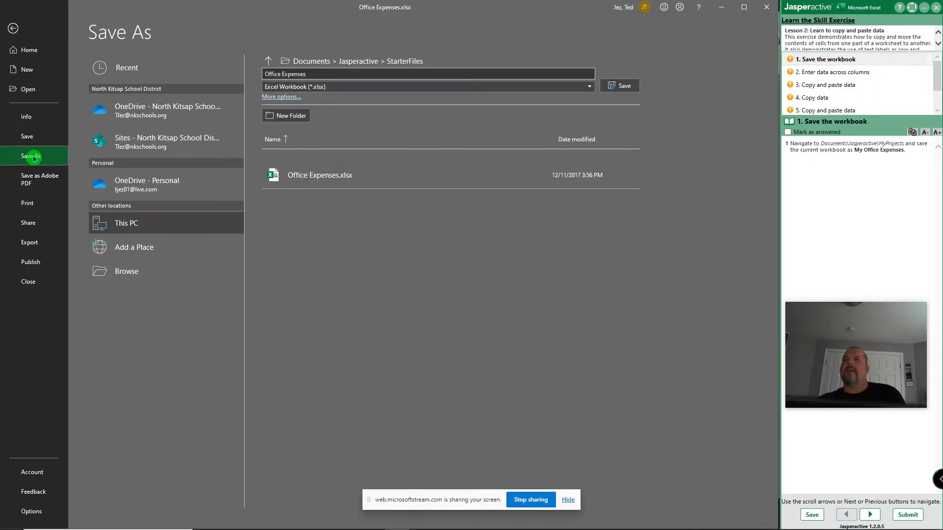
{"action": "left_click", "coordinate": [354, 60]}
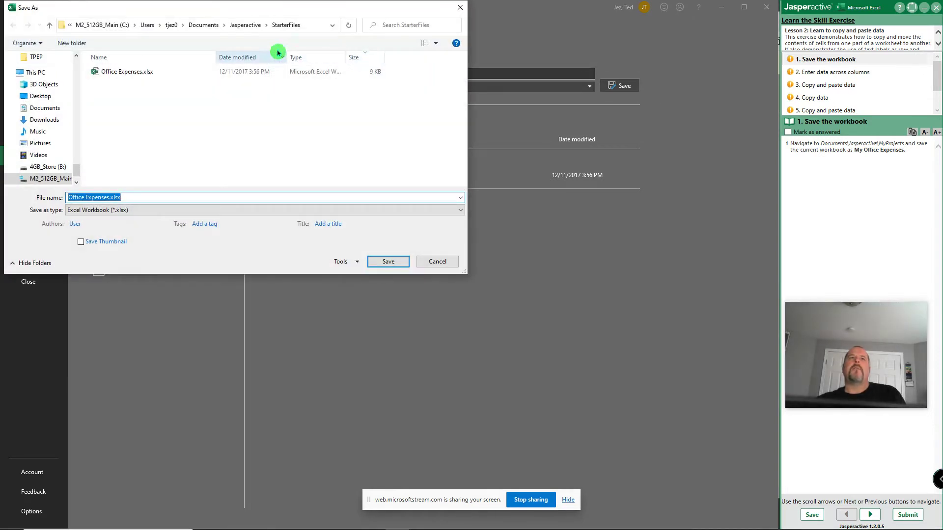
{"action": "left_click", "coordinate": [249, 26]}
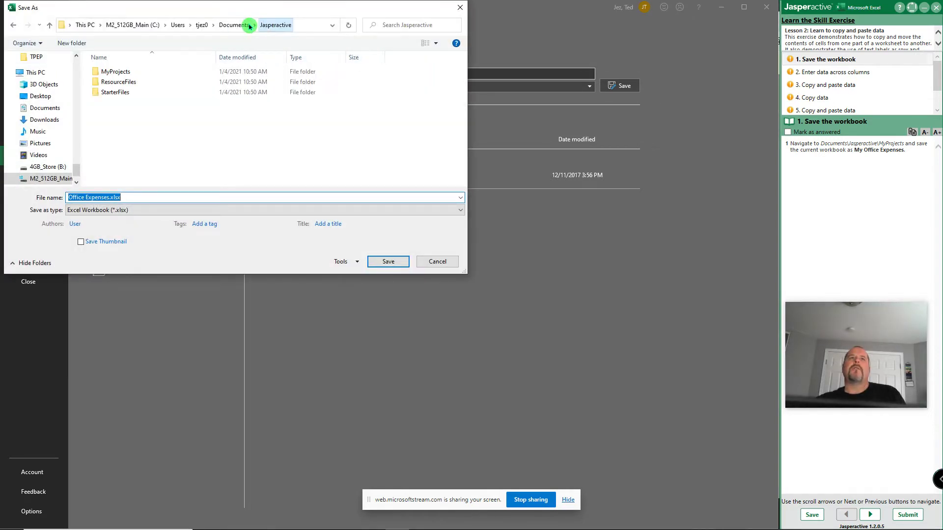
{"action": "double_click", "coordinate": [108, 72]}
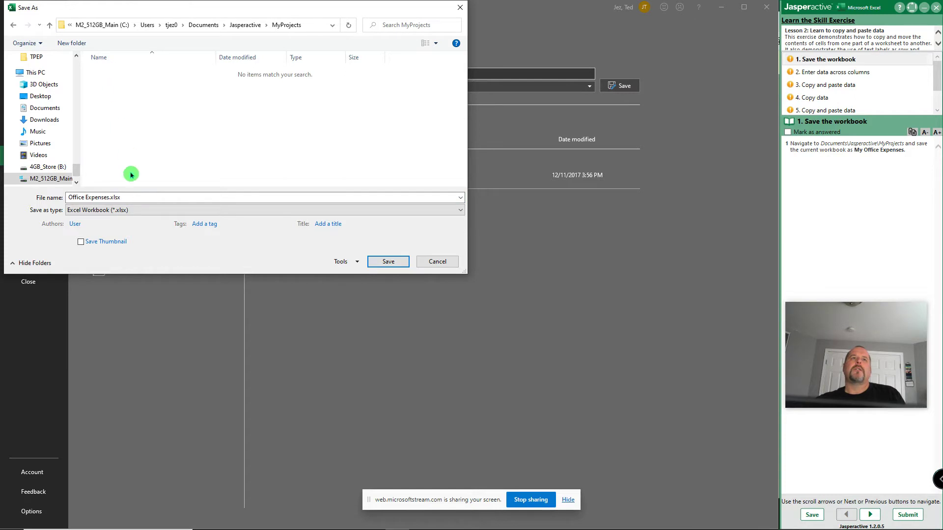
{"action": "left_click", "coordinate": [69, 197]}
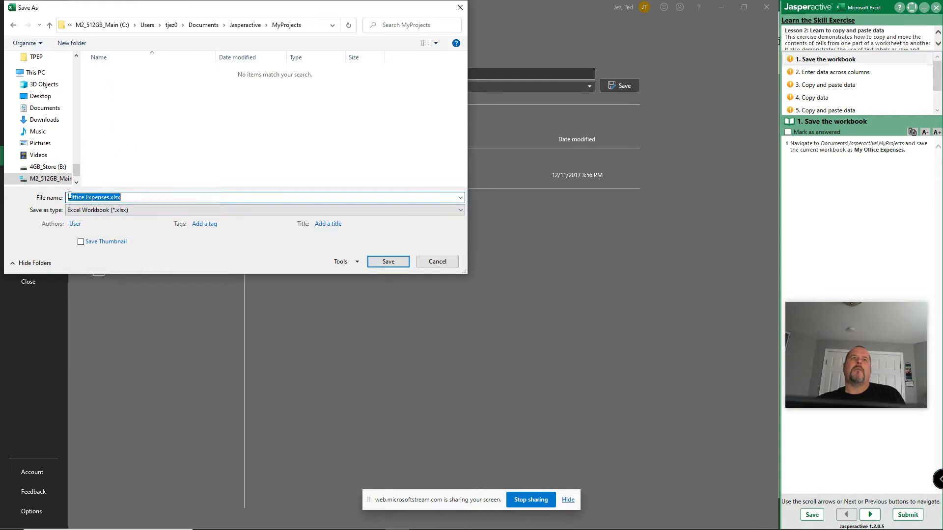
{"action": "left_click", "coordinate": [69, 197]}
{"action": "left_click", "coordinate": [492, 165]}
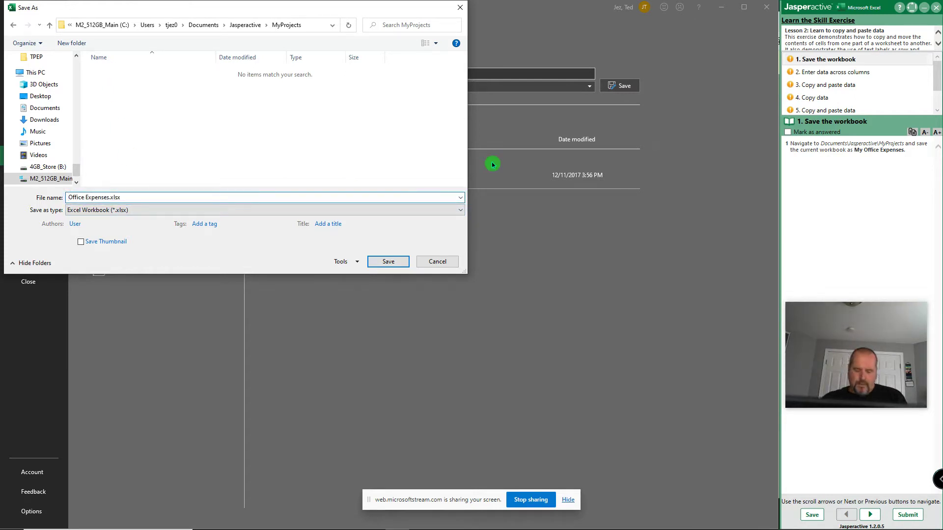
{"action": "type", "text": "My"}
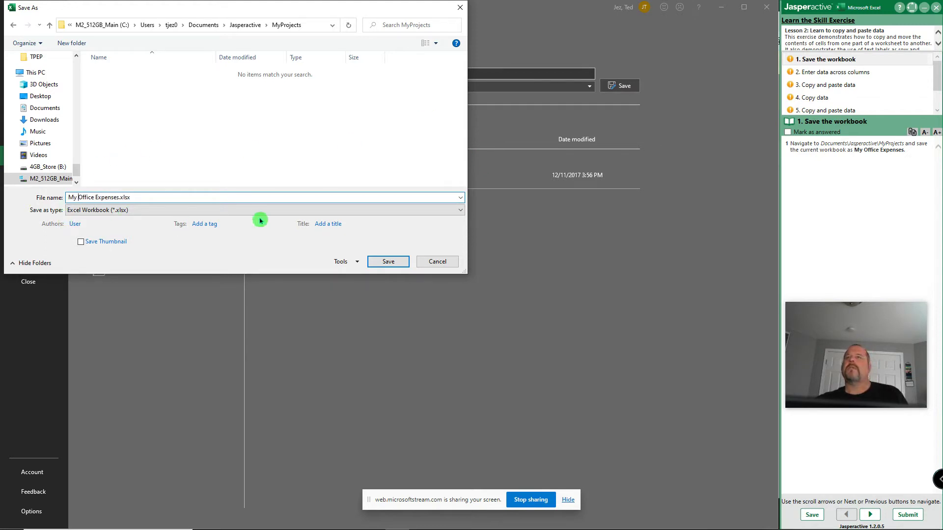
{"action": "left_click", "coordinate": [393, 264]}
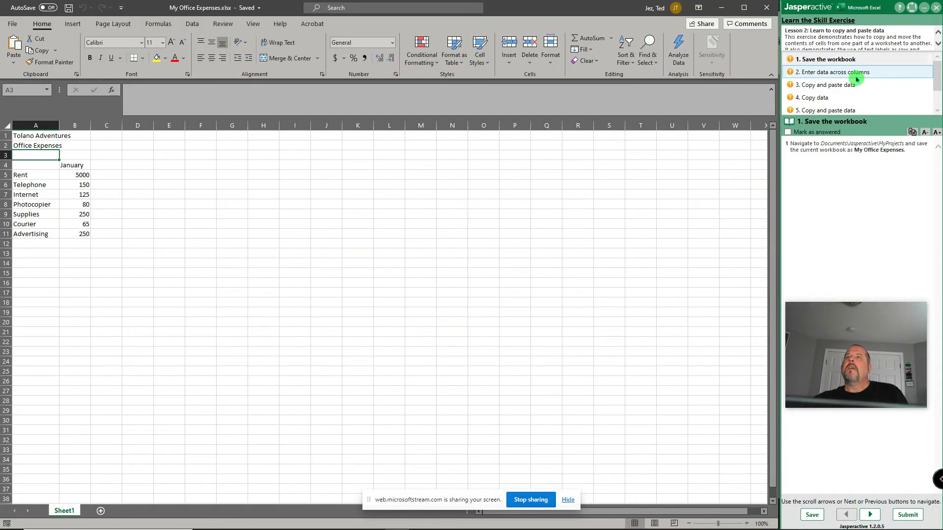
- Show the instructions for task 2, Enter data across columns
{"action": "left_click", "coordinate": [870, 514]}
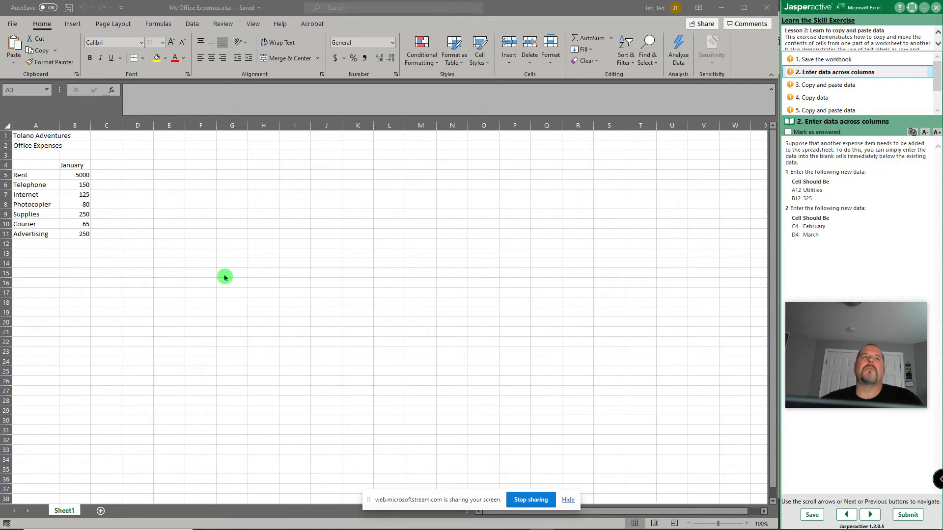
- Enter Utilities in A12 with an amount of 325 in B12
{"action": "left_click", "coordinate": [30, 245]}
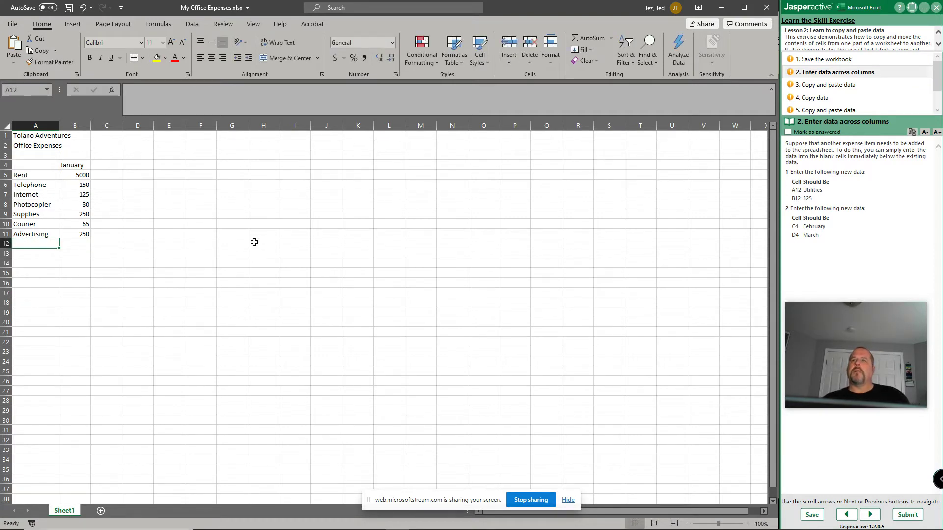
{"action": "type", "text": "U"}
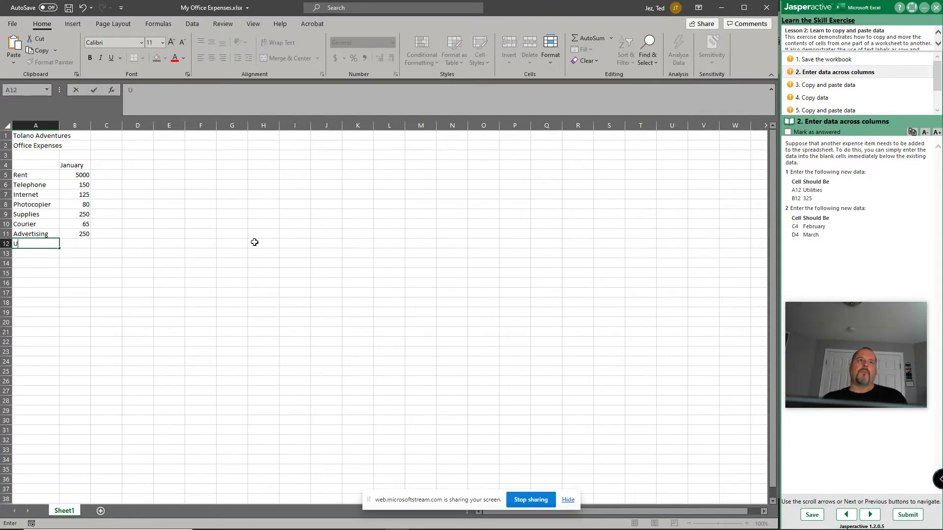
{"action": "type", "text": "tilities"}
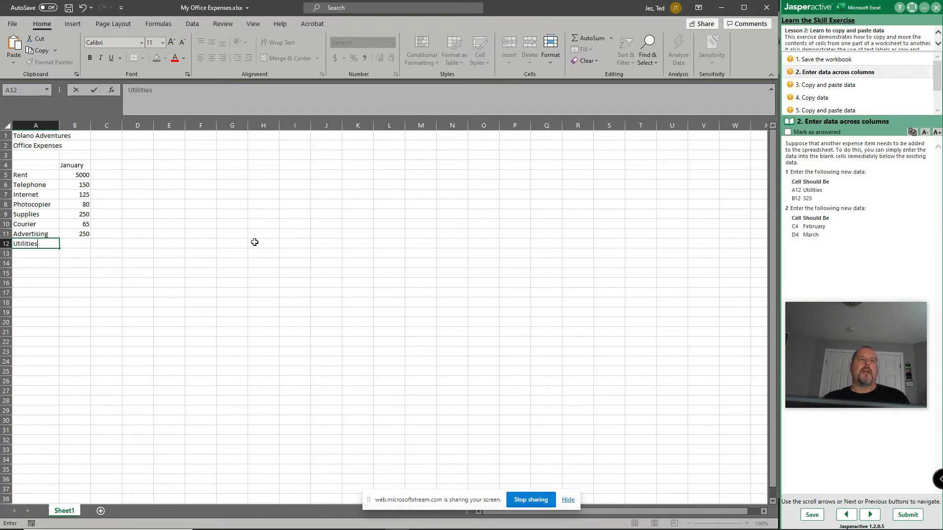
{"action": "key", "text": "Tab"}
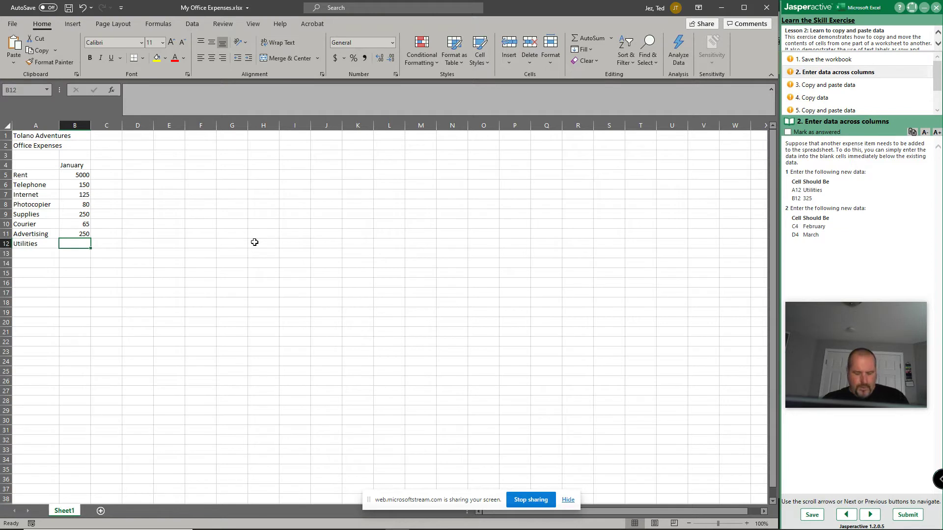
{"action": "type", "text": "324"}
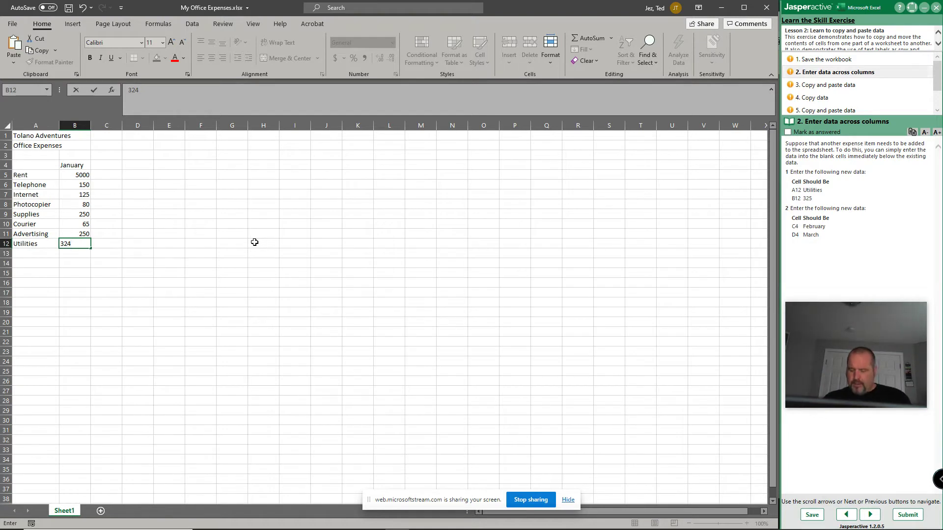
{"action": "key", "text": "Return"}
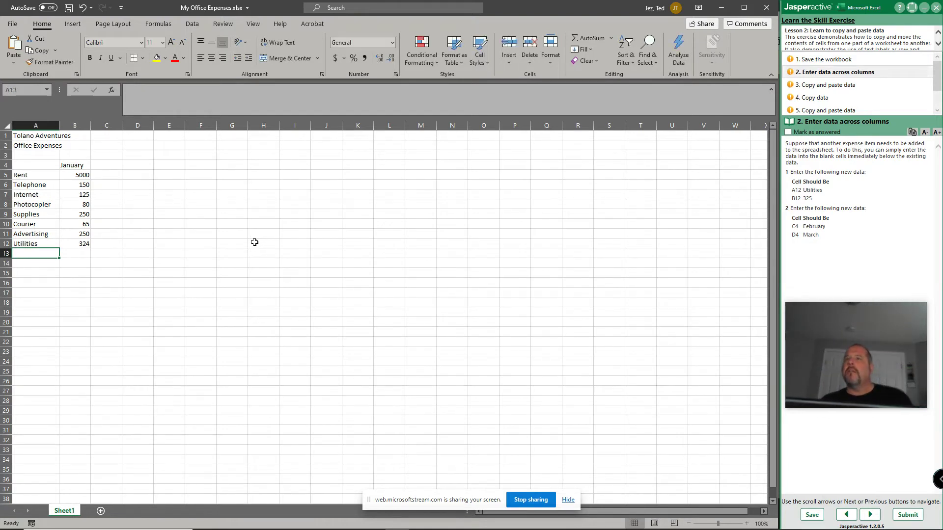
{"action": "key", "text": "Right"}
{"action": "key", "text": "Up"}
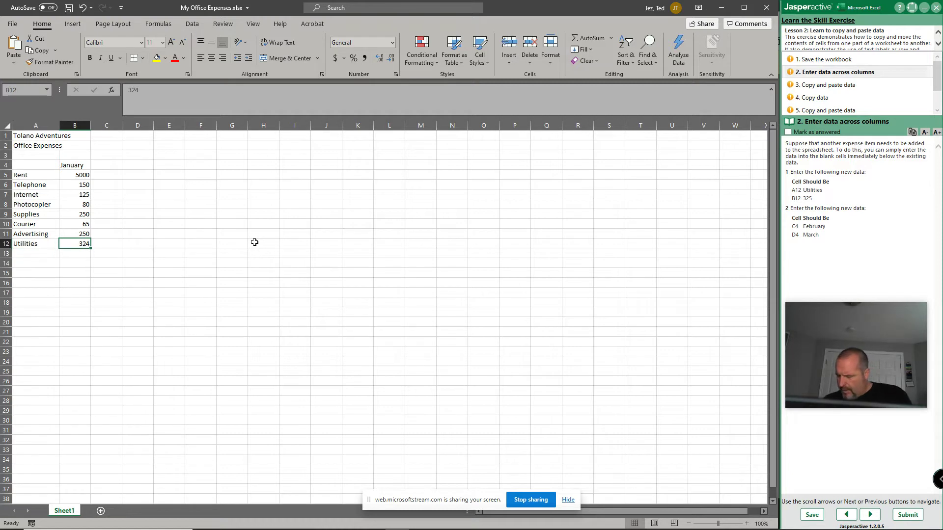
{"action": "type", "text": "3"}
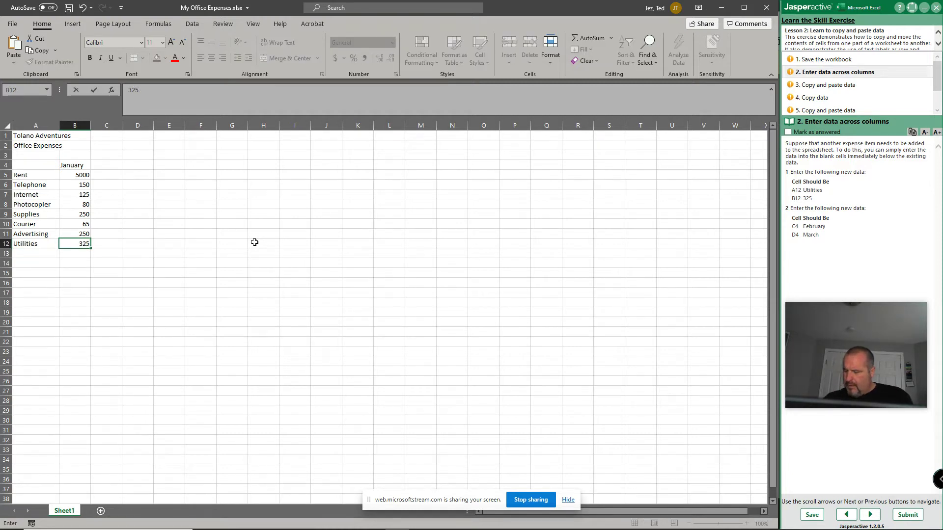
{"action": "key", "text": "Return"}
{"action": "key", "text": "Left"}
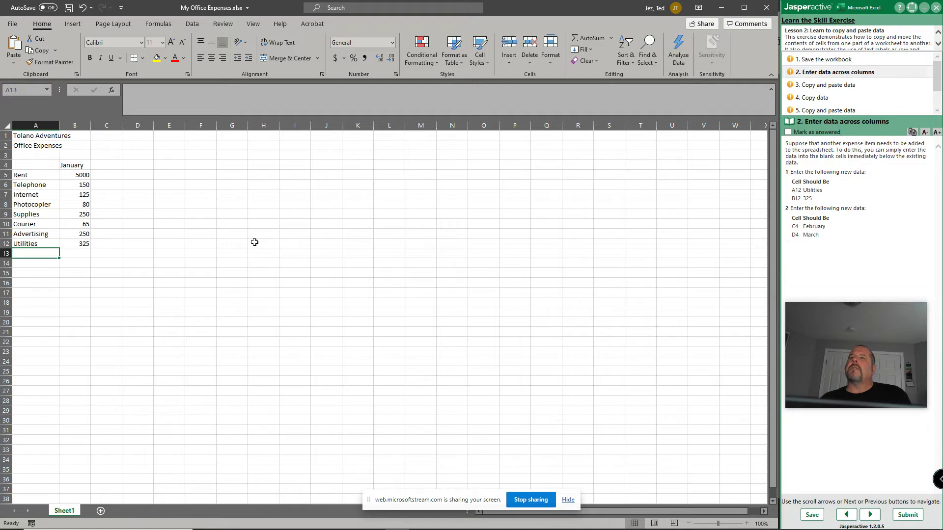
- Add the headings February in C4 and March in D4
{"action": "key", "text": "Right"}
{"action": "key", "text": "Right"}
{"action": "key", "text": "Up"}
{"action": "key", "text": "Up"}
{"action": "key", "text": "Up"}
{"action": "key", "text": "Up"}
{"action": "key", "text": "Up"}
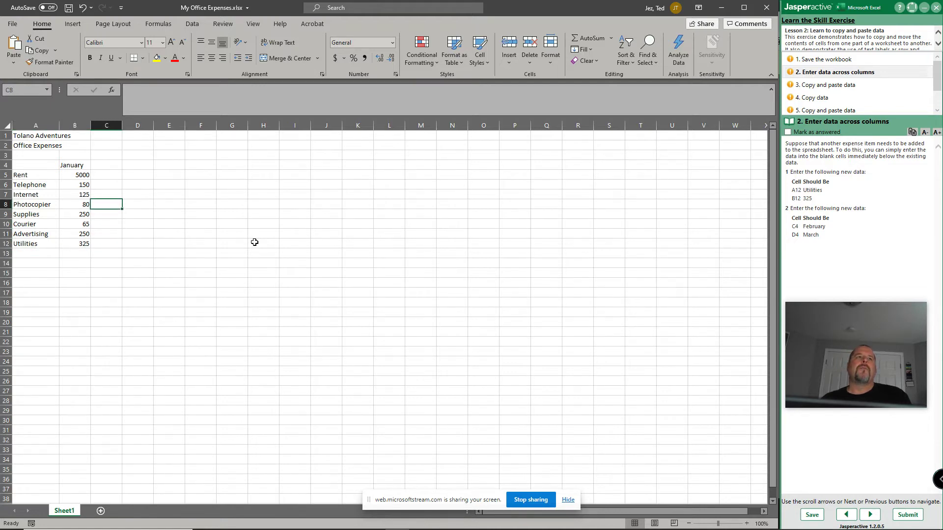
{"action": "key", "text": "Up"}
{"action": "key", "text": "Up"}
{"action": "key", "text": "Up"}
{"action": "key", "text": "Up"}
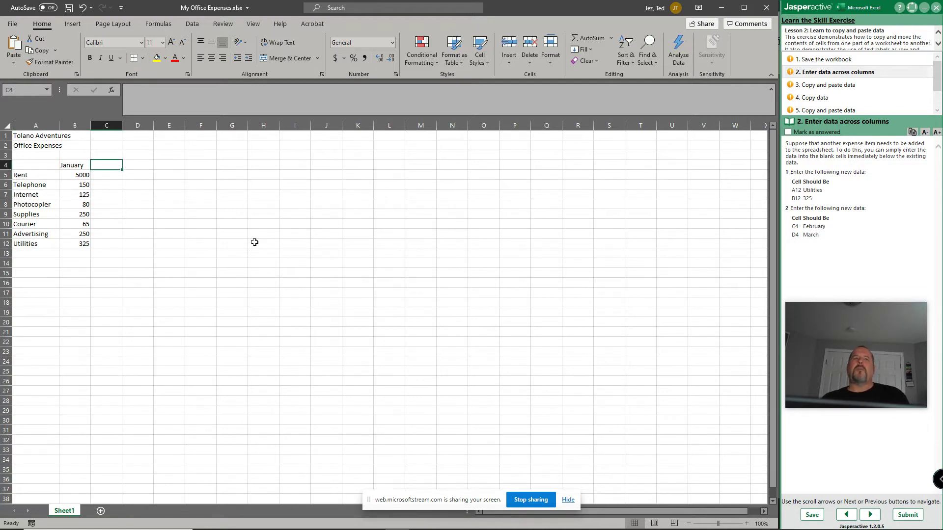
{"action": "type", "text": "February"}
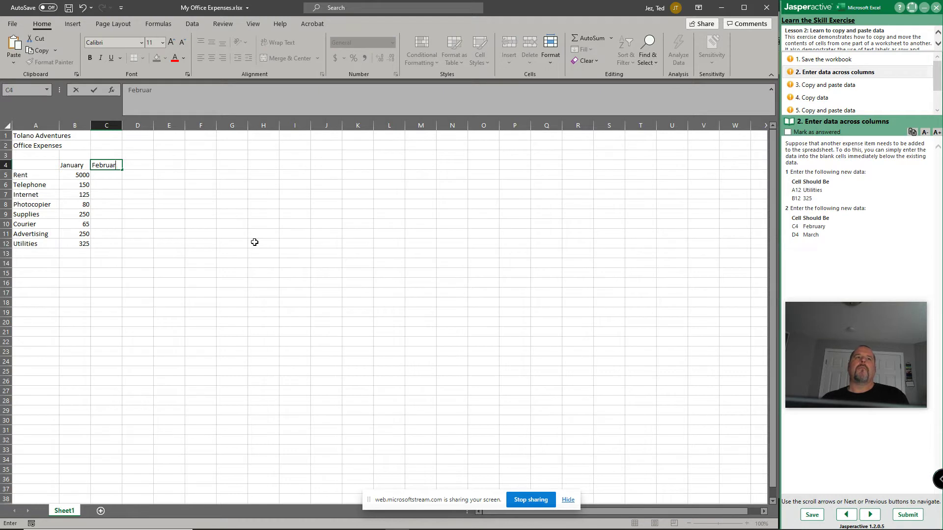
{"action": "key", "text": "Tab"}
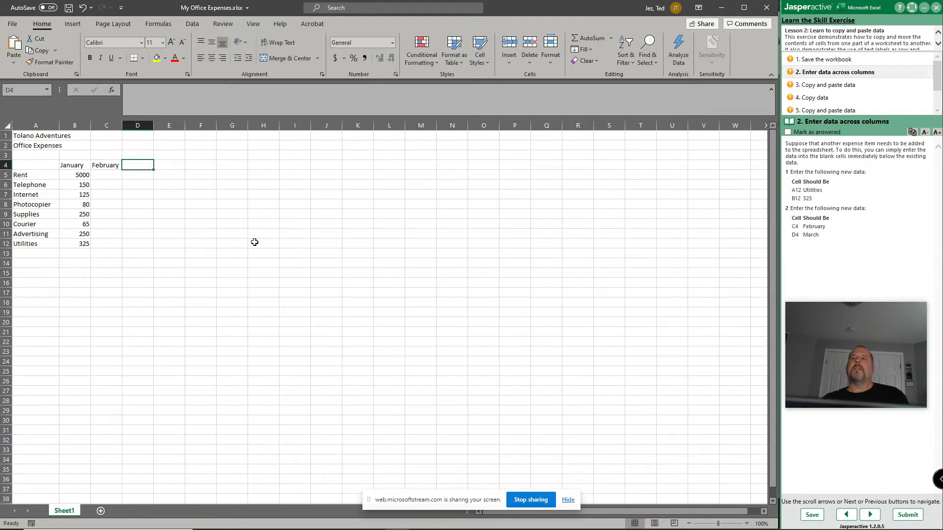
{"action": "type", "text": "March"}
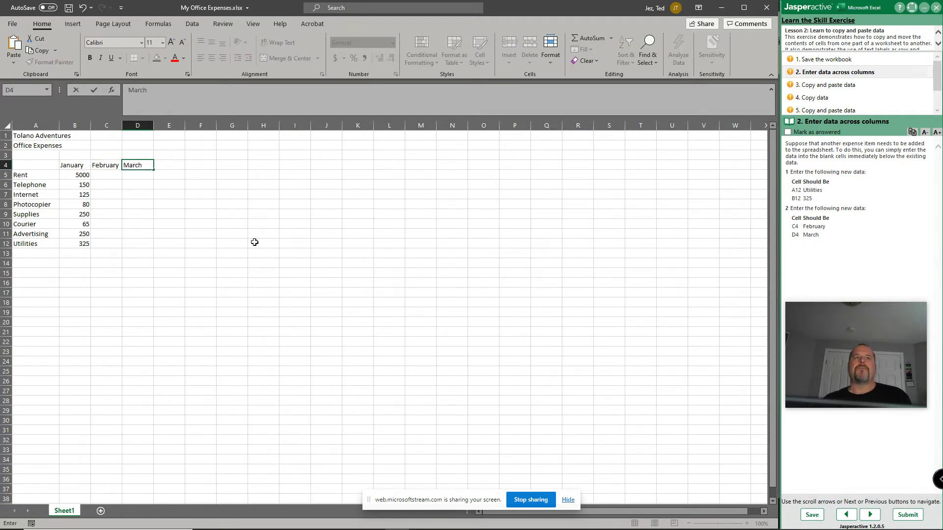
{"action": "key", "text": "Return"}
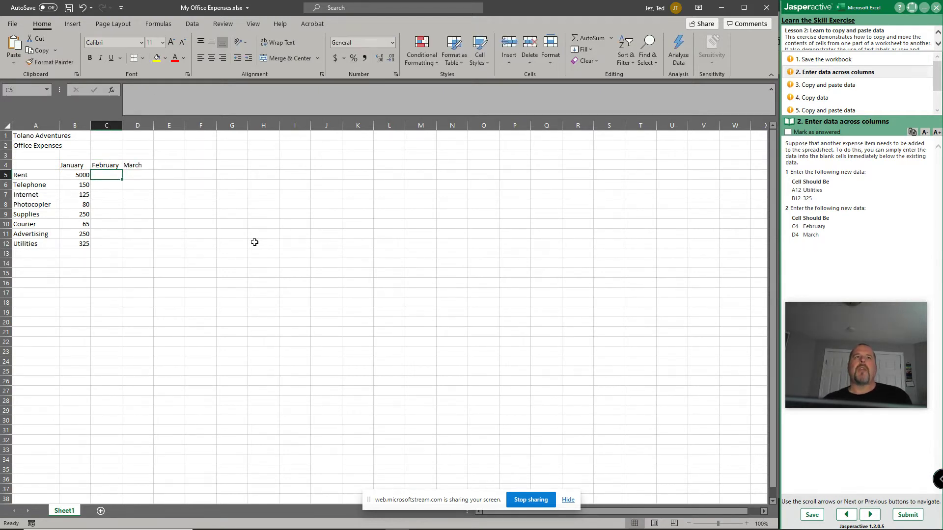
- Copy January's amounts B5:B8 (5000, 150, 125, 80) into February starting at C5
{"action": "left_click", "coordinate": [869, 515]}
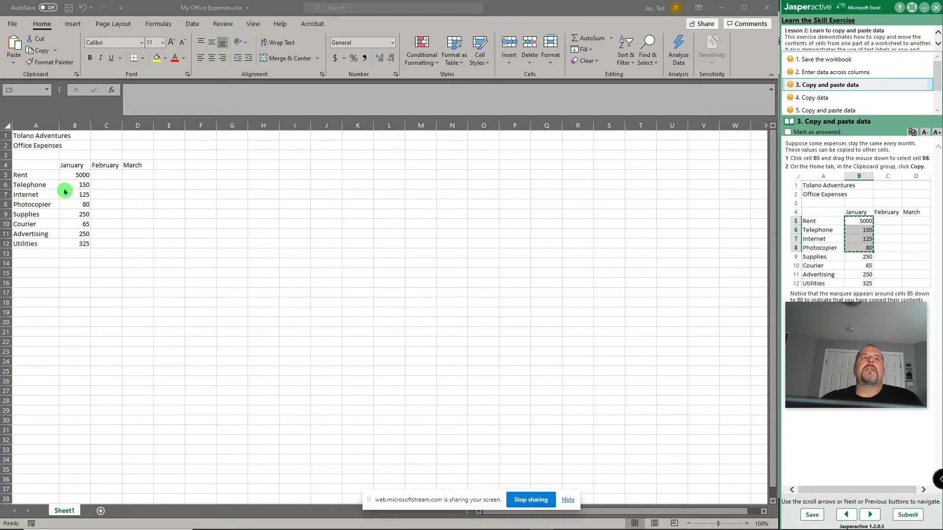
{"action": "left_click", "coordinate": [61, 173]}
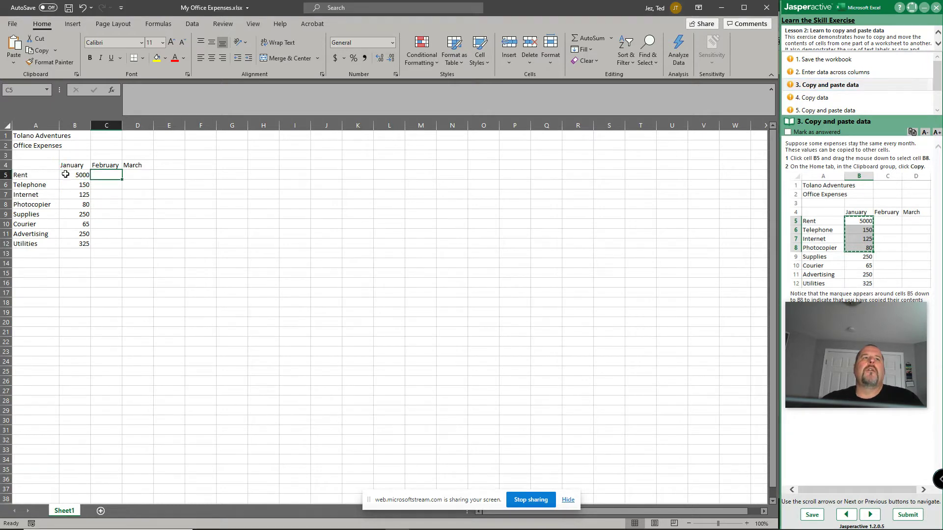
{"action": "left_click", "coordinate": [65, 174]}
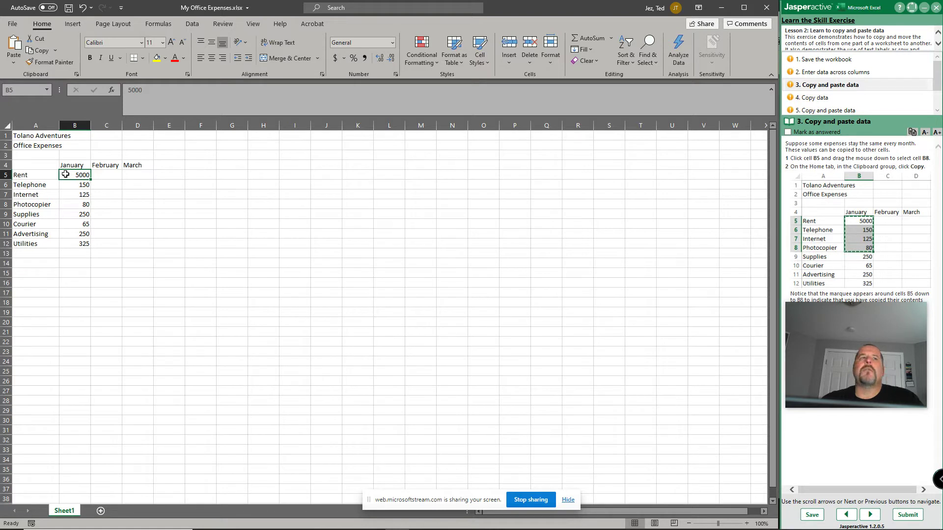
{"action": "left_click_drag", "start_coordinate": [66, 174], "coordinate": [78, 206]}
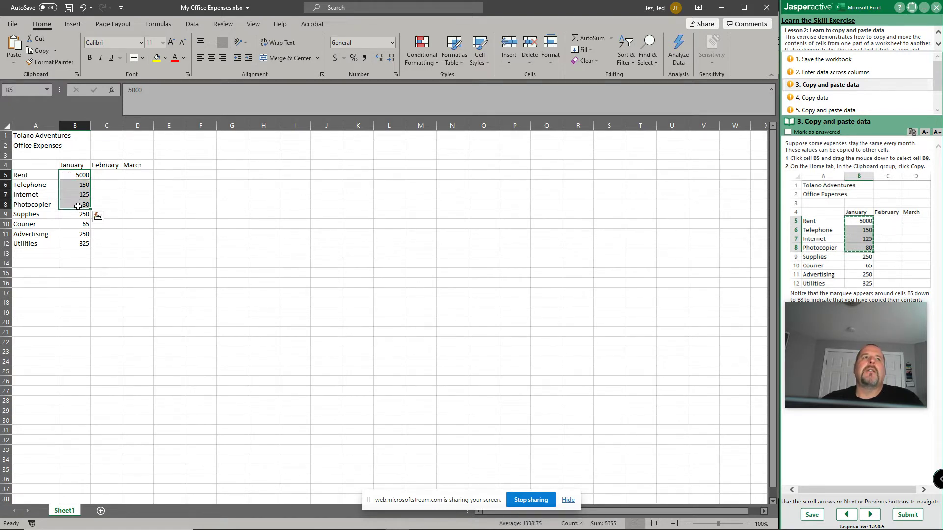
{"action": "left_click", "coordinate": [38, 51]}
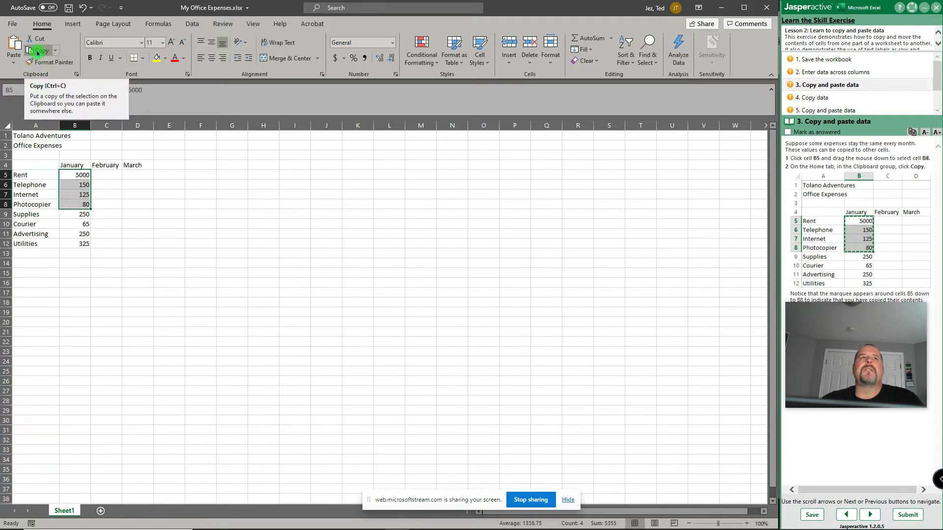
{"action": "left_click", "coordinate": [38, 51]}
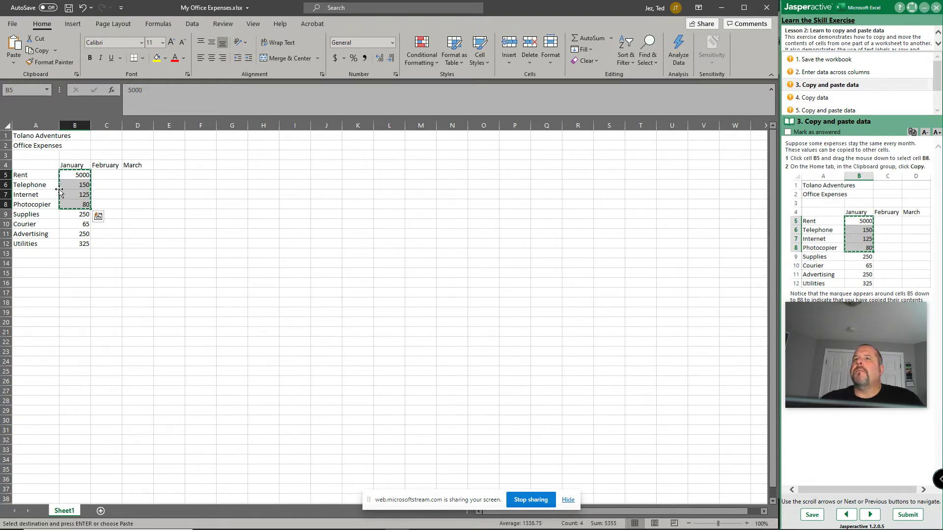
{"action": "mouse_move", "coordinate": [855, 353]}
{"action": "left_mouse_down"}
{"action": "mouse_move", "coordinate": [874, 398]}
{"action": "mouse_move", "coordinate": [848, 407]}
{"action": "mouse_move", "coordinate": [863, 398]}
{"action": "left_mouse_up"}
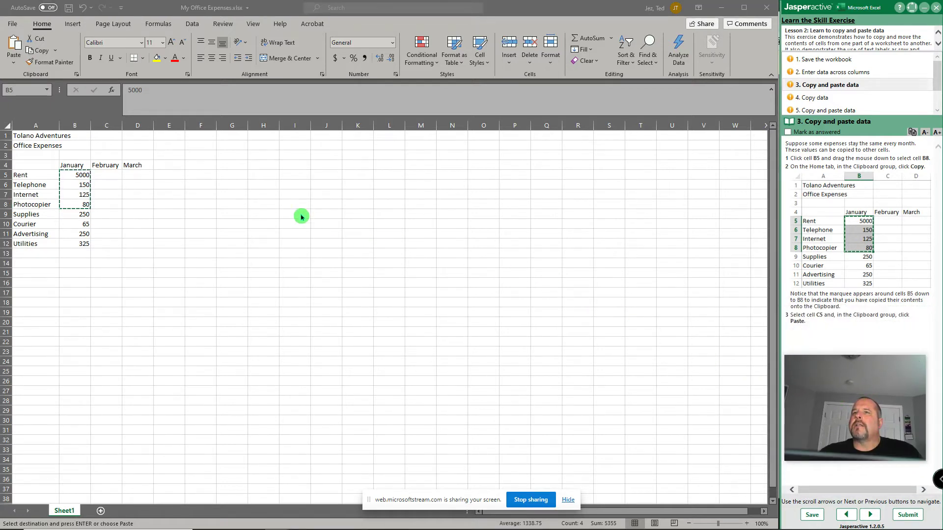
{"action": "left_click", "coordinate": [107, 174]}
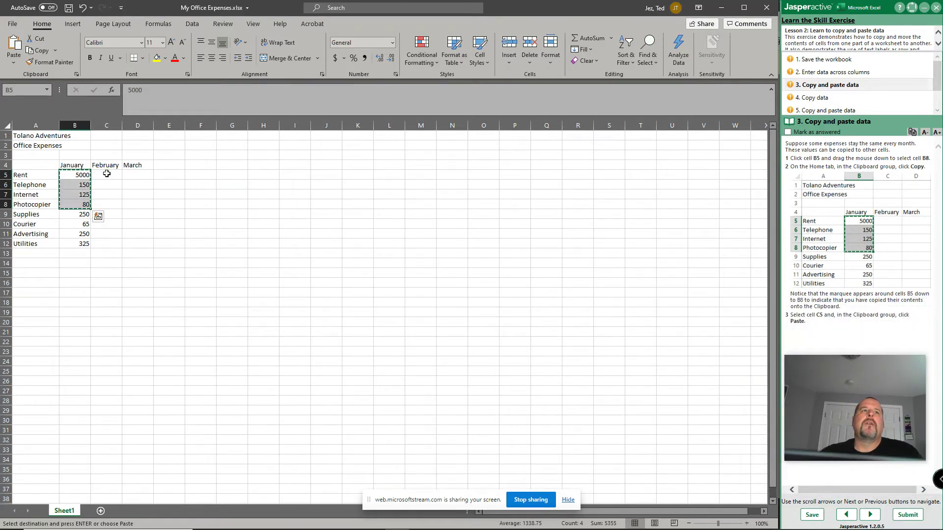
{"action": "left_click", "coordinate": [15, 51]}
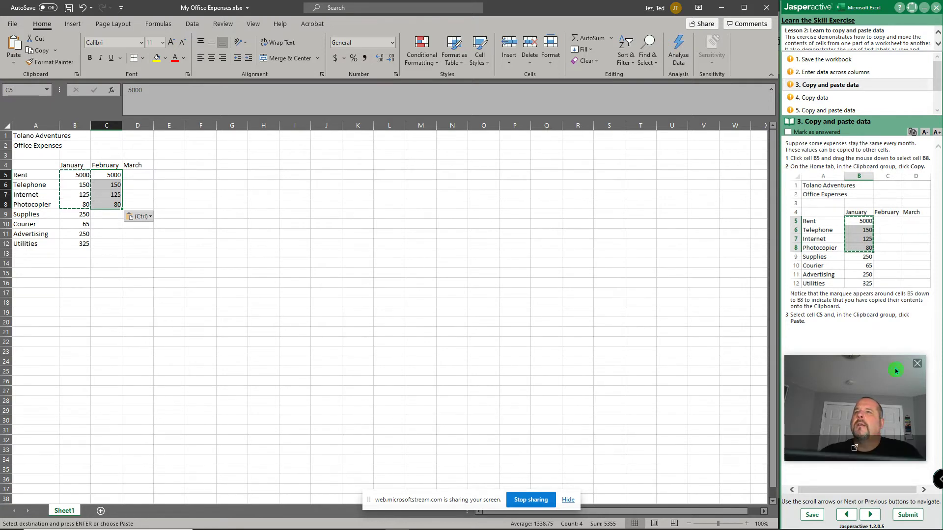
{"action": "left_click", "coordinate": [827, 100]}
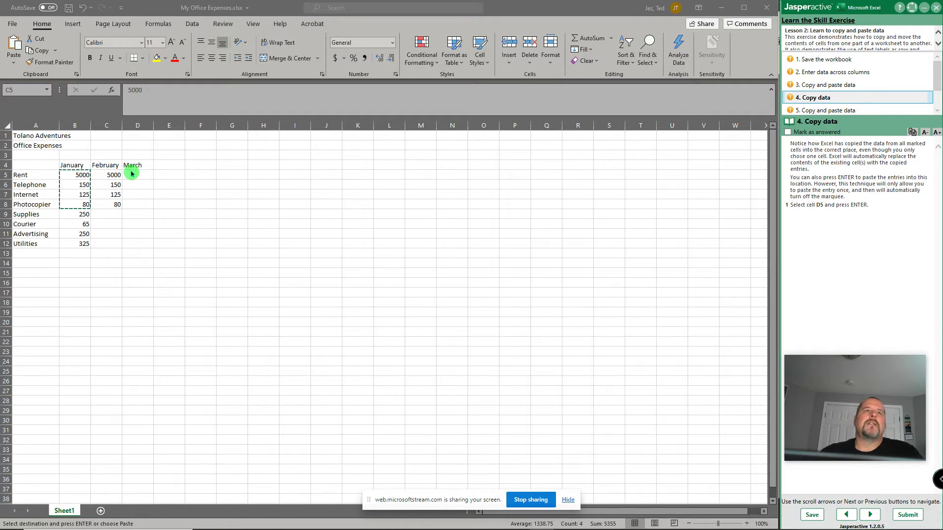
- Paste the copied January amounts into March starting at D5, then advance to step 5
{"action": "left_click", "coordinate": [132, 173]}
{"action": "key", "text": "Return"}
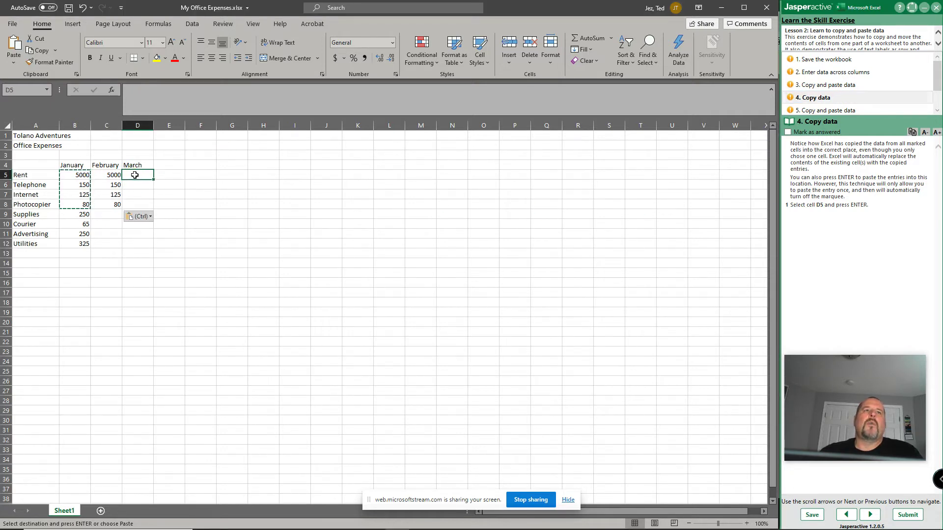
{"action": "left_click", "coordinate": [14, 45]}
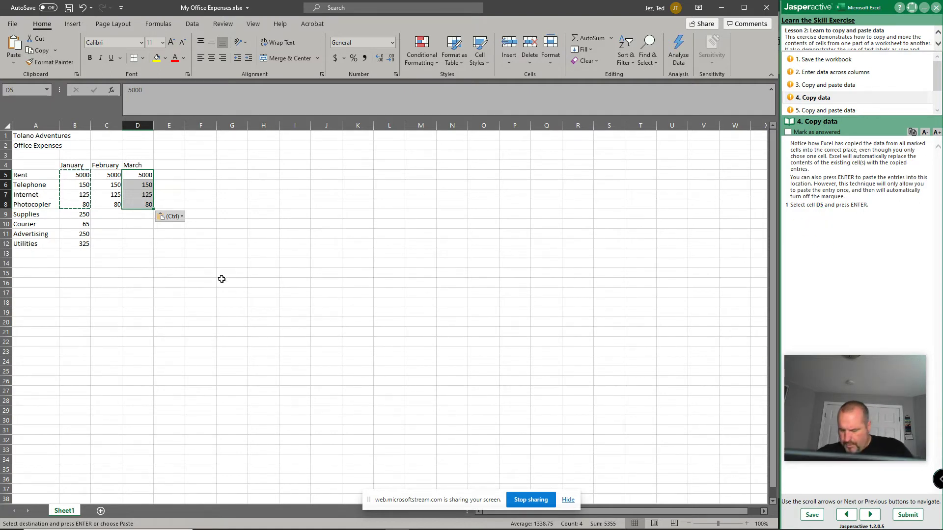
{"action": "key", "text": "Return"}
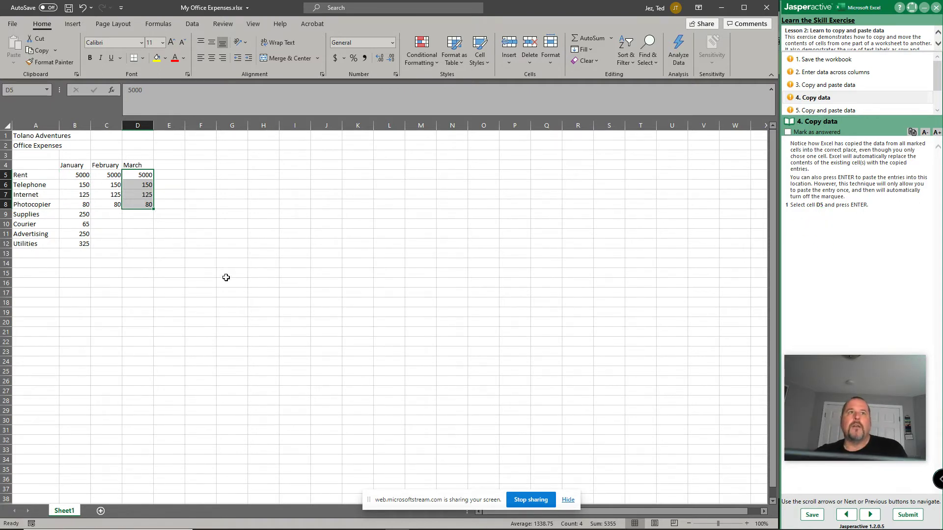
{"action": "key", "text": "Return"}
{"action": "key", "text": "Return"}
{"action": "key", "text": "Return"}
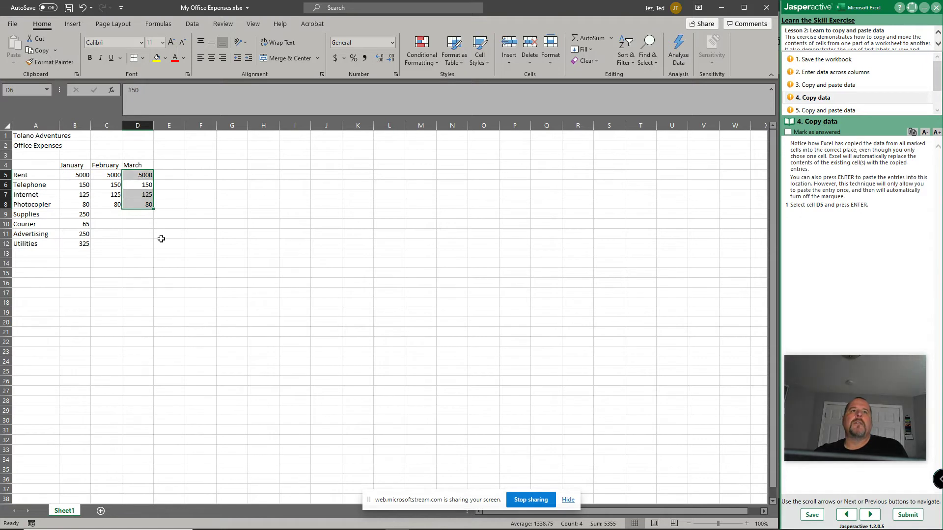
{"action": "key", "text": "Return"}
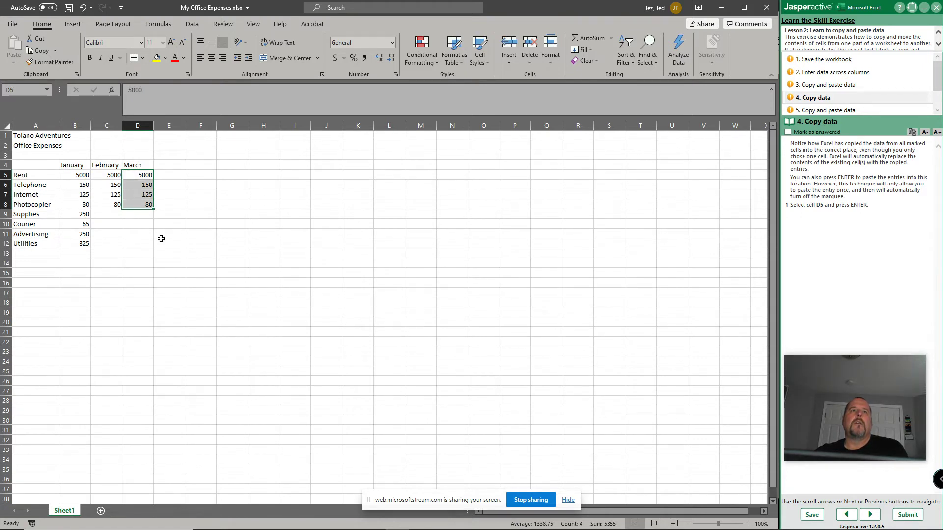
{"action": "left_click", "coordinate": [161, 237]}
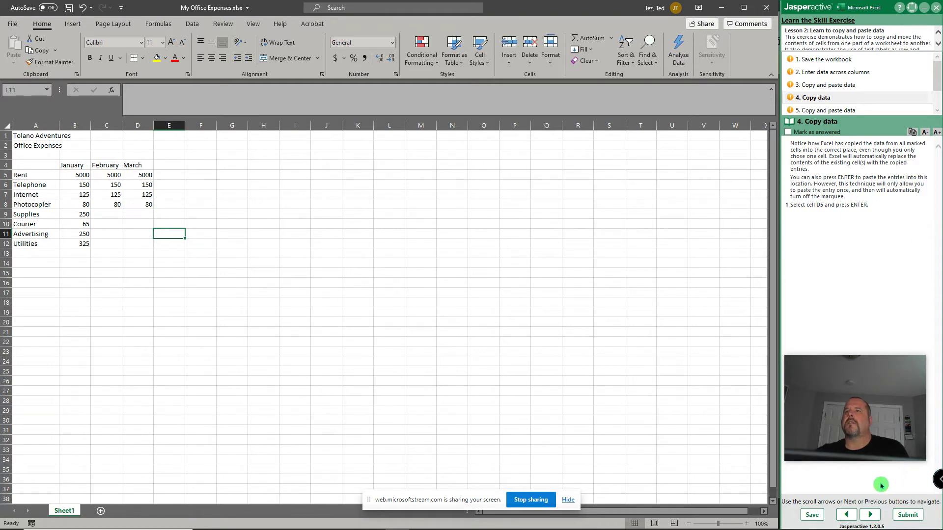
{"action": "left_click", "coordinate": [871, 515]}
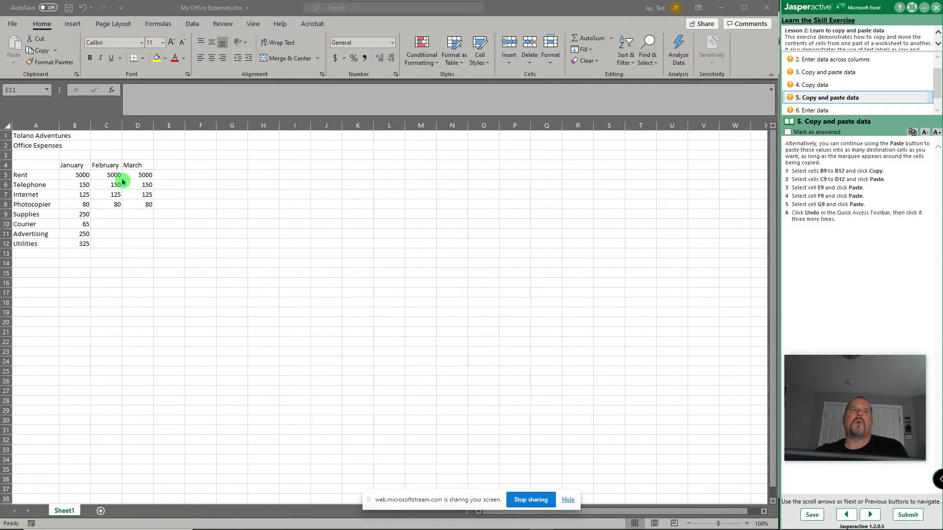
{"action": "scroll", "coordinate": [69, 200], "scroll_direction": "down", "scroll_amount": 2}
{"action": "left_click", "coordinate": [70, 201]}
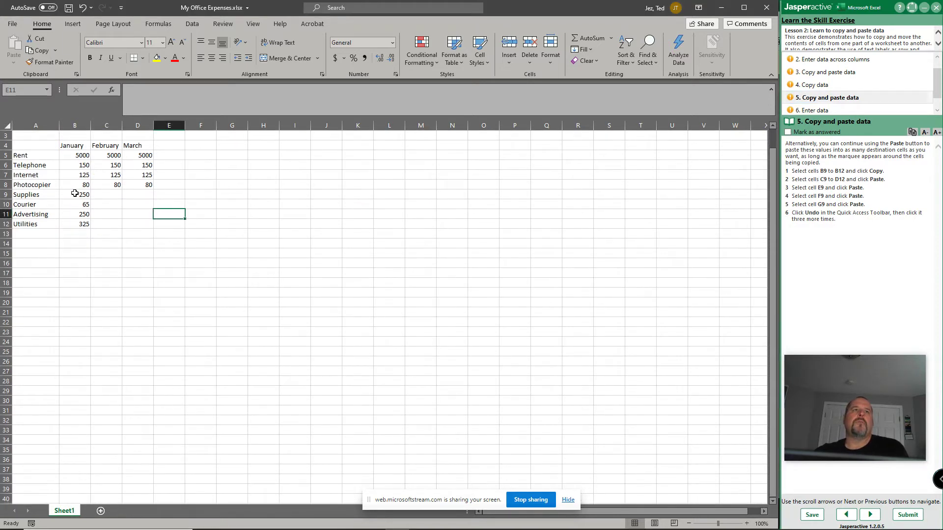
{"action": "left_click", "coordinate": [72, 194]}
{"action": "left_click_drag", "start_coordinate": [72, 193], "coordinate": [75, 226]}
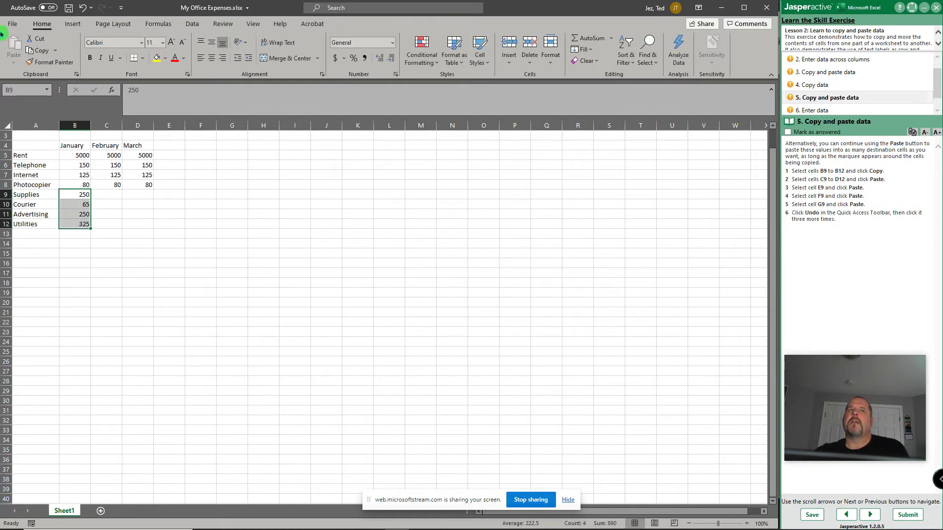
{"action": "left_click", "coordinate": [39, 50]}
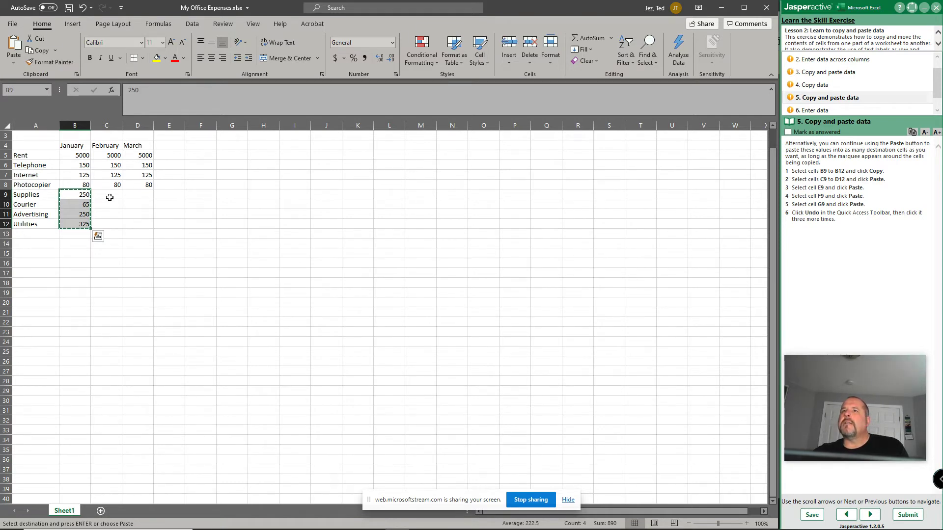
{"action": "left_click", "coordinate": [109, 197]}
{"action": "left_click_drag", "start_coordinate": [110, 197], "coordinate": [142, 227]}
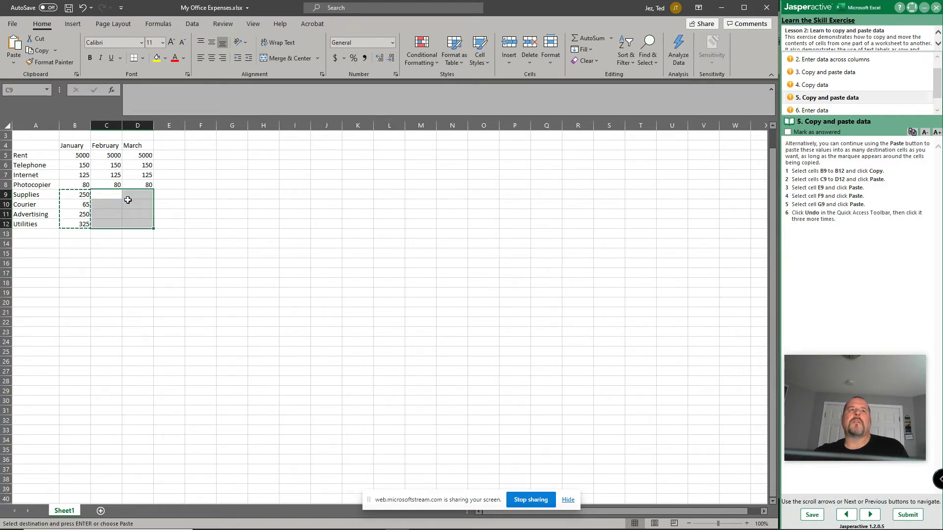
{"action": "left_click", "coordinate": [14, 46]}
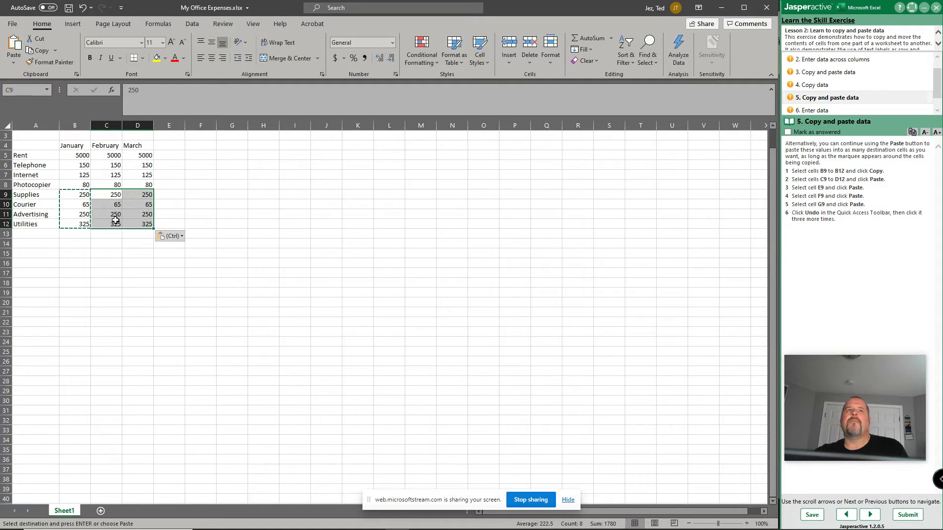
{"action": "left_click", "coordinate": [176, 196]}
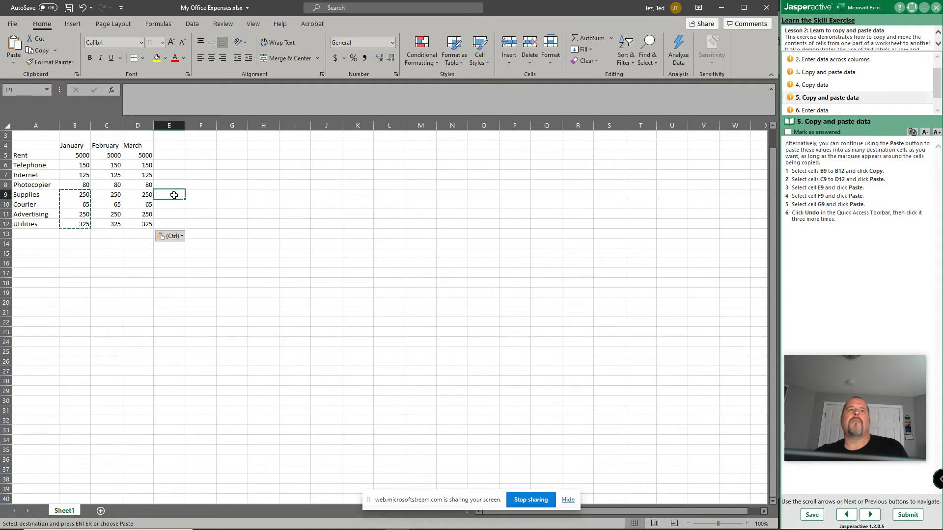
{"action": "left_click", "coordinate": [13, 47]}
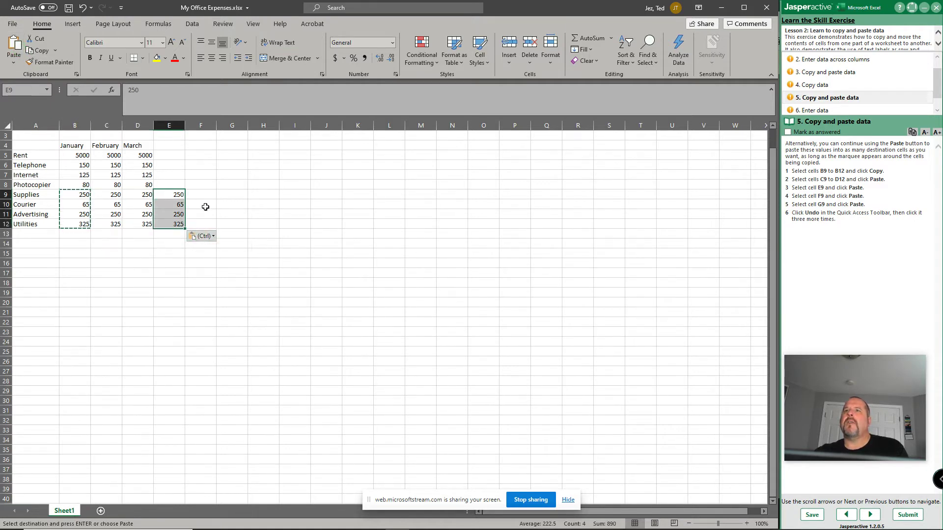
{"action": "left_click", "coordinate": [206, 195]}
{"action": "left_click", "coordinate": [13, 46]}
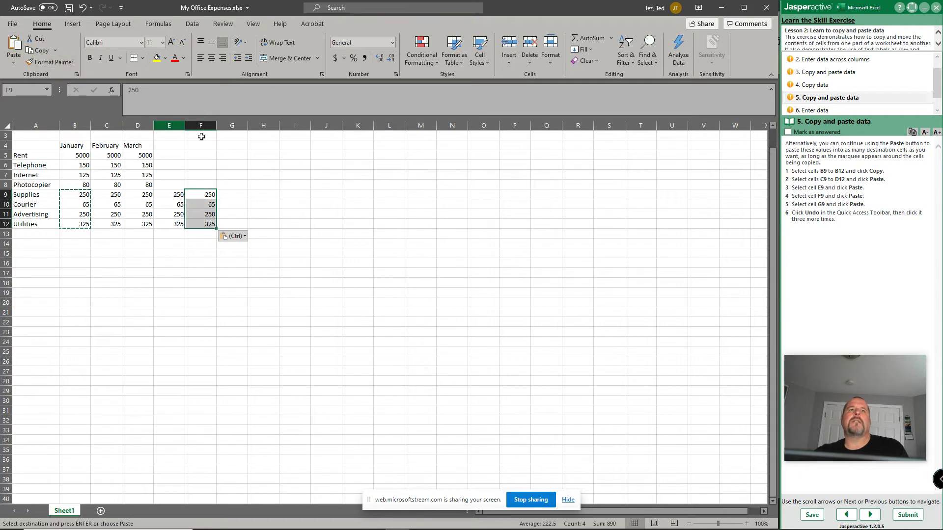
{"action": "left_click", "coordinate": [232, 195]}
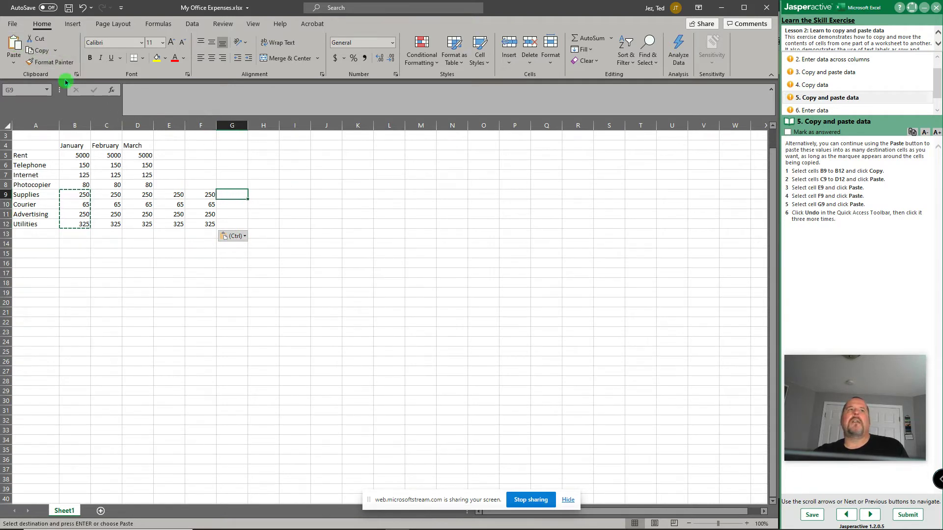
{"action": "left_click", "coordinate": [13, 46]}
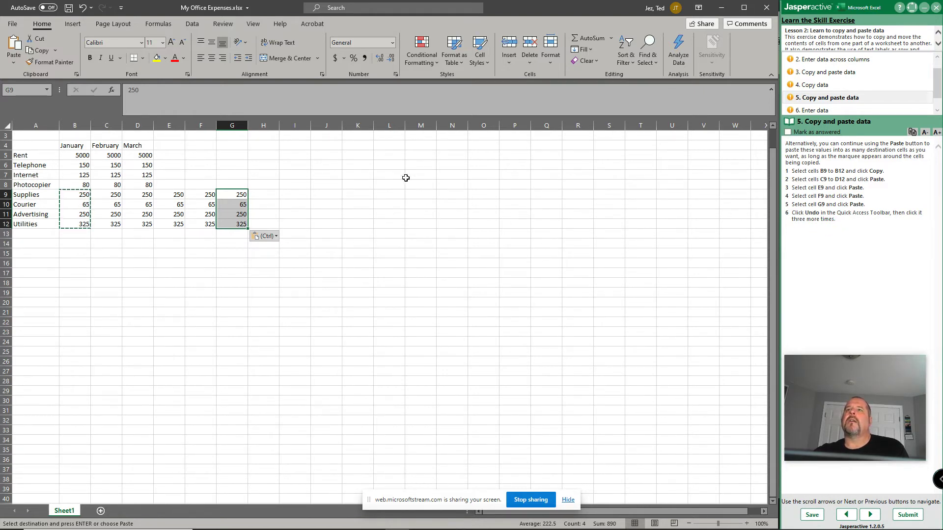
{"action": "left_click", "coordinate": [84, 9]}
{"action": "left_click", "coordinate": [83, 9]}
{"action": "left_click", "coordinate": [83, 9]}
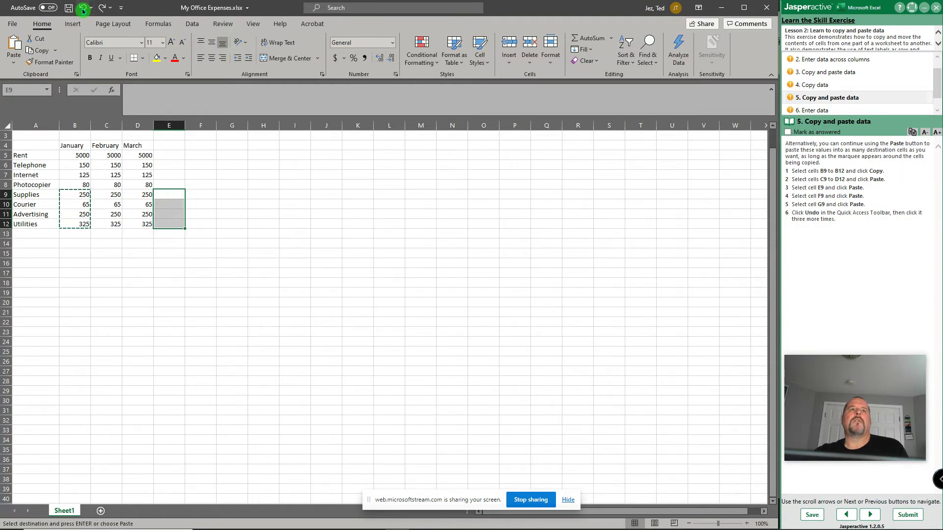
{"action": "left_click", "coordinate": [83, 9]}
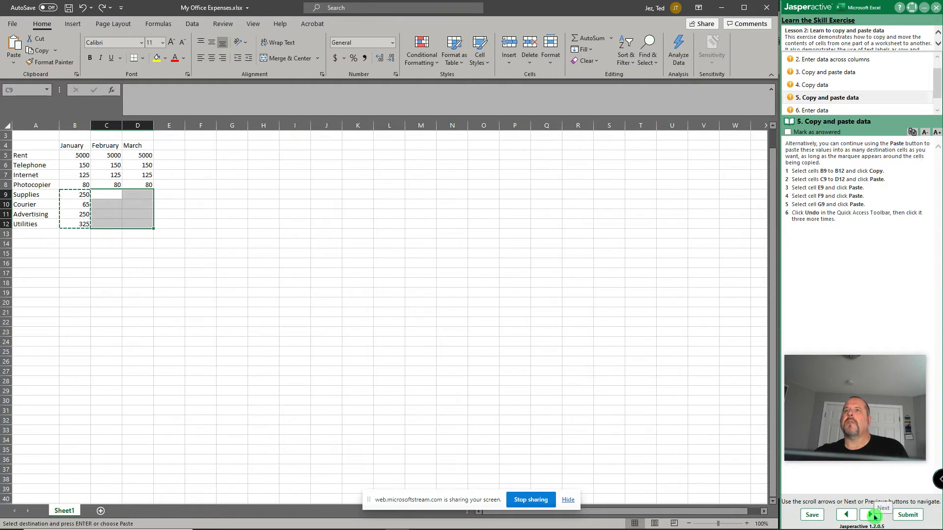
{"action": "left_click", "coordinate": [872, 516]}
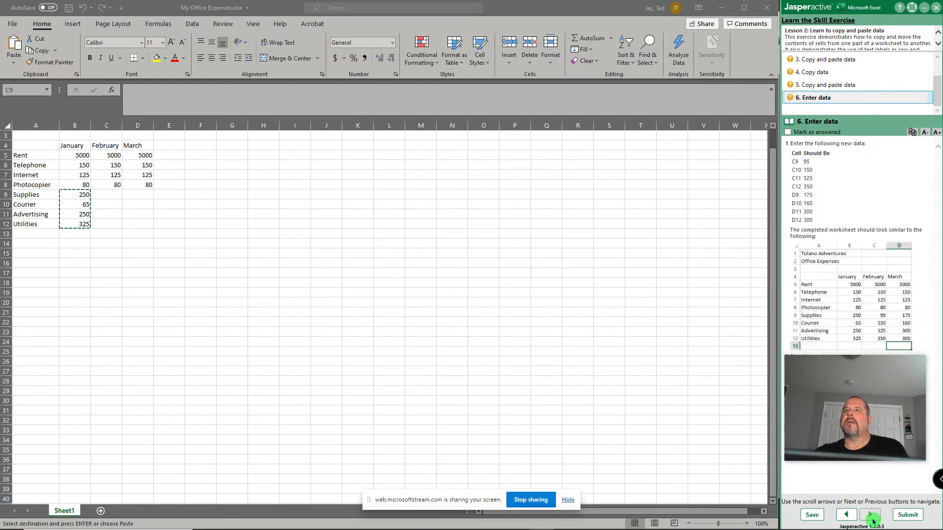
- Enter February amounts 95, 150, 325 and 350 in C9:C12
{"action": "left_click", "coordinate": [109, 196]}
{"action": "double_click", "coordinate": [108, 194]}
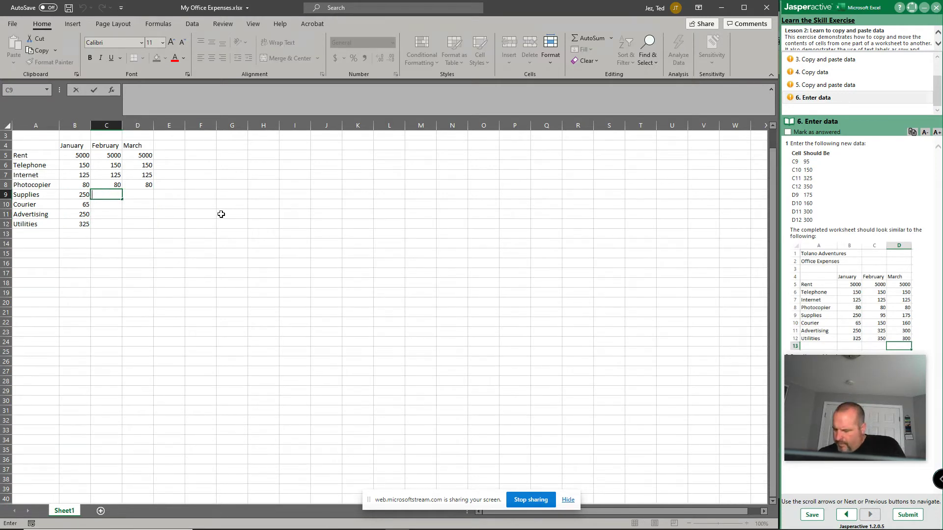
{"action": "type", "text": "95"}
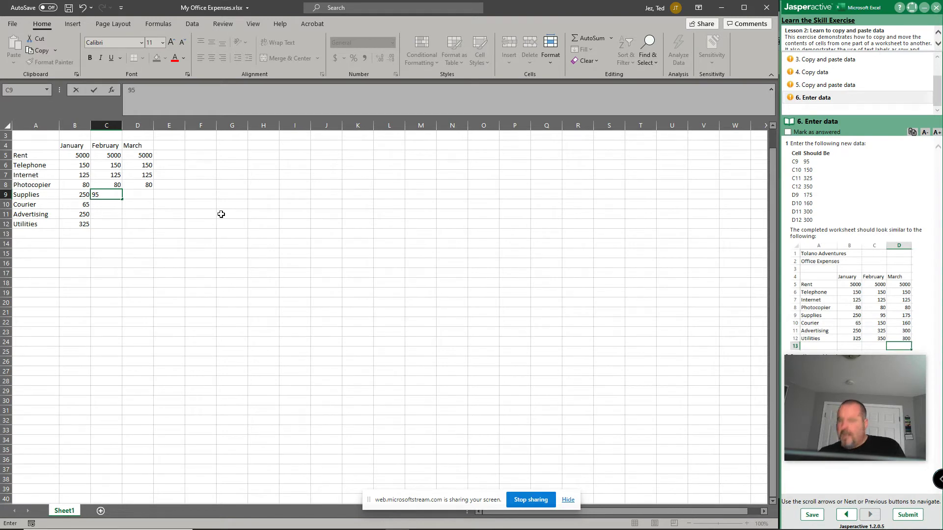
{"action": "key", "text": "Return"}
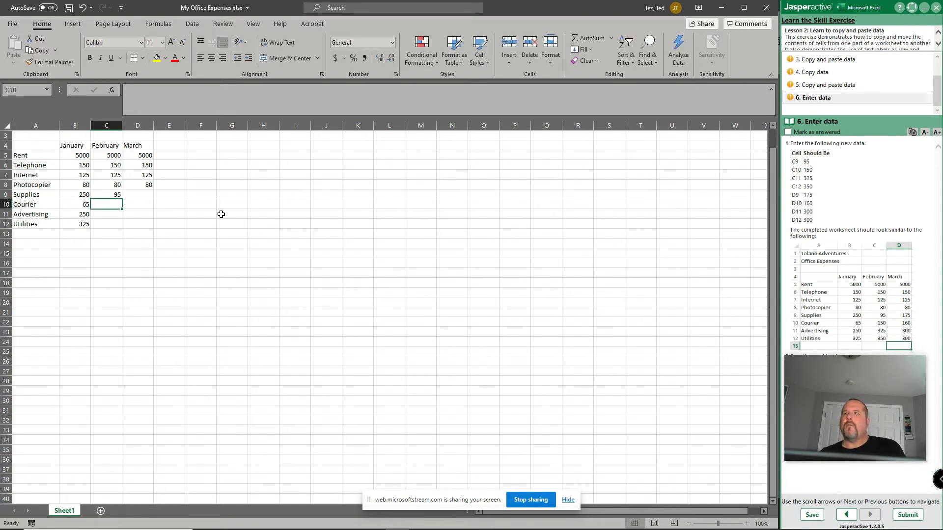
{"action": "type", "text": "150"}
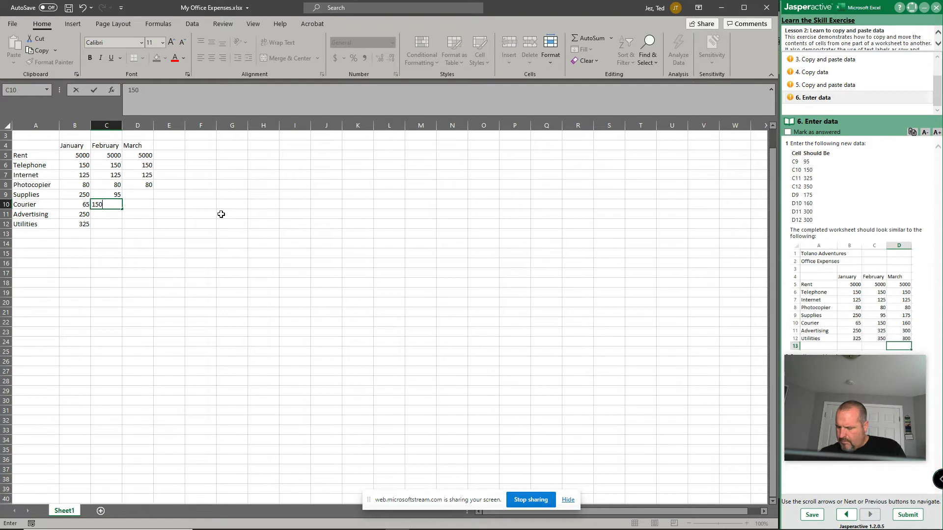
{"action": "key", "text": "Return"}
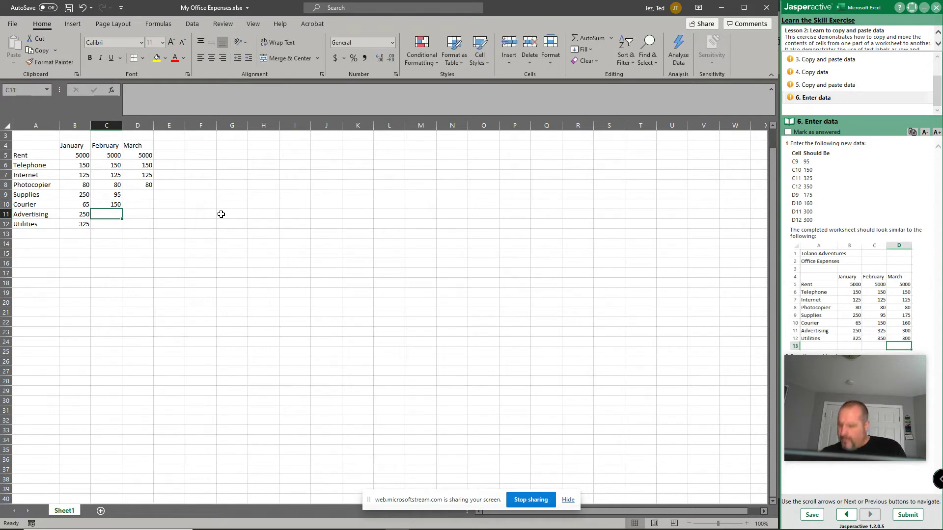
{"action": "type", "text": "325"}
{"action": "key", "text": "Return"}
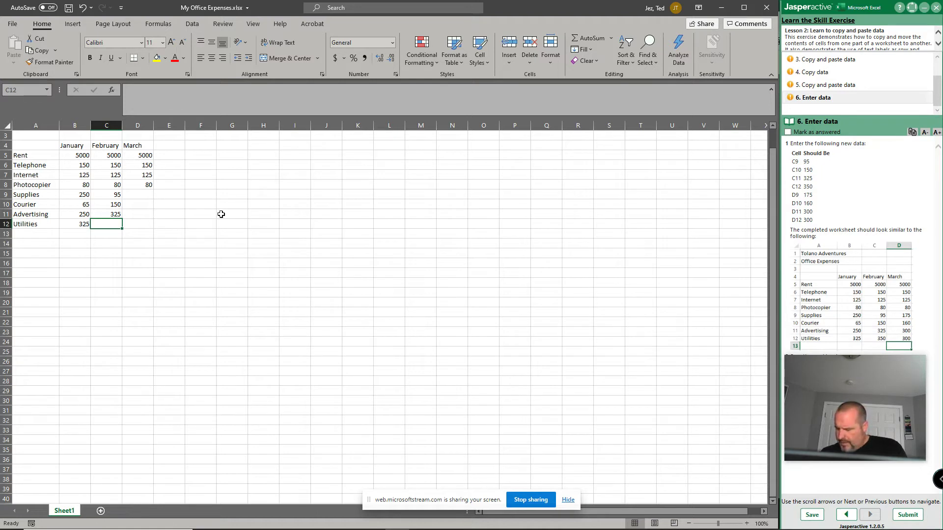
{"action": "type", "text": "350"}
{"action": "key", "text": "Tab"}
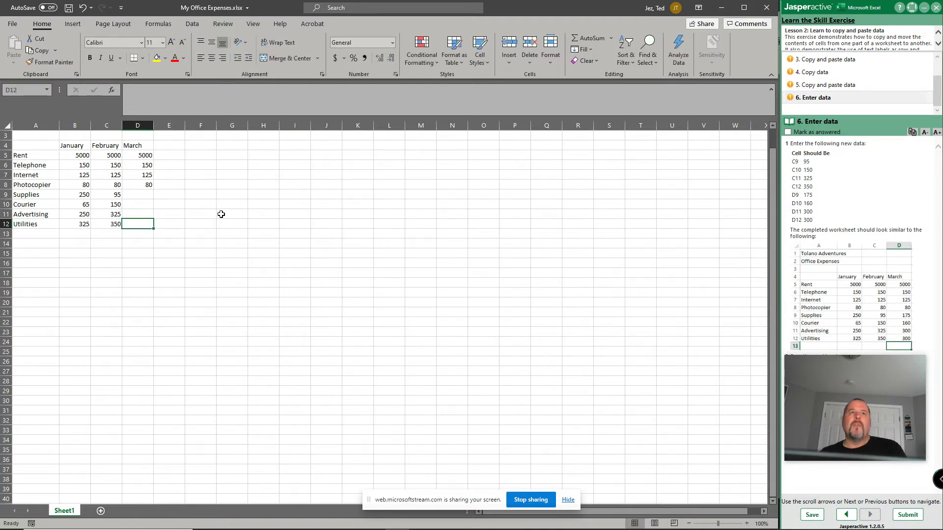
- Enter March amounts 175, 1690, 300 and 300 in D9:D12
{"action": "key", "text": "Up"}
{"action": "key", "text": "Up"}
{"action": "key", "text": "Up"}
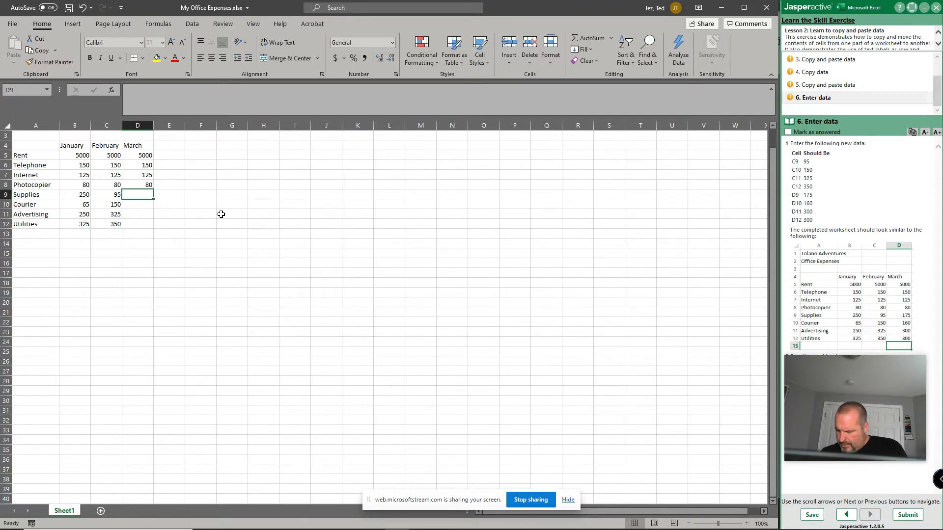
{"action": "type", "text": "175"}
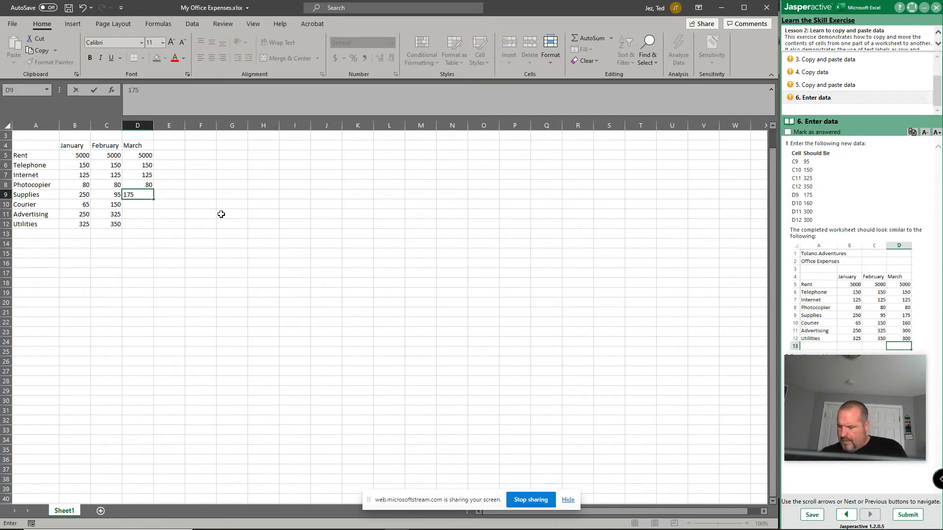
{"action": "key", "text": "Return"}
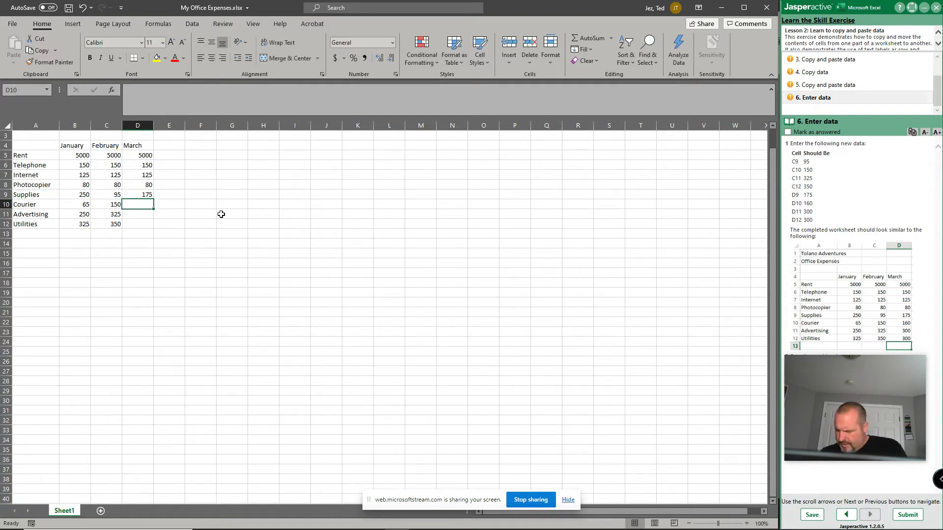
{"action": "type", "text": "1690"}
{"action": "key", "text": "Return"}
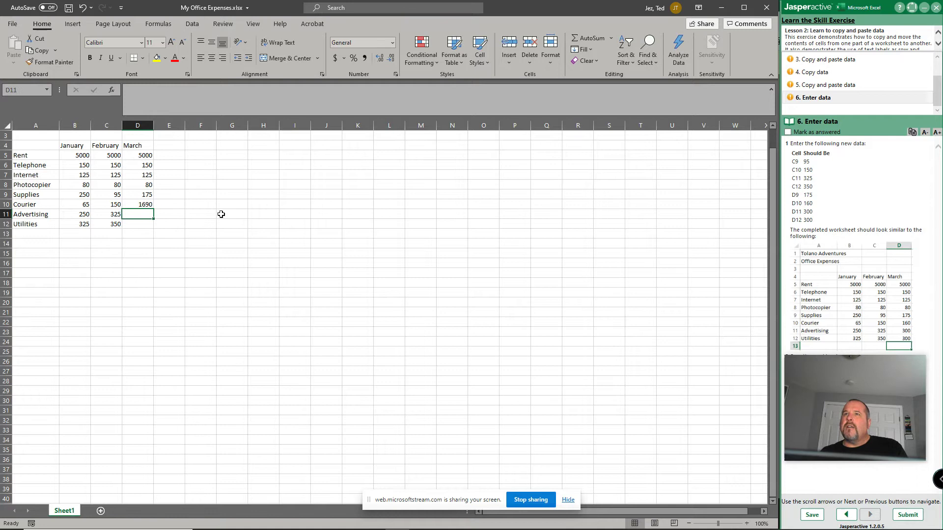
{"action": "type", "text": "300"}
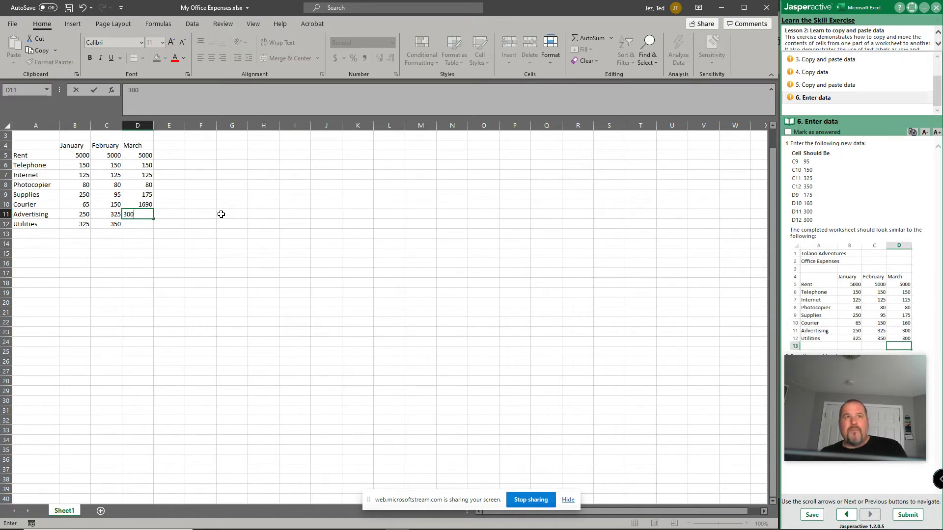
{"action": "key", "text": "Return"}
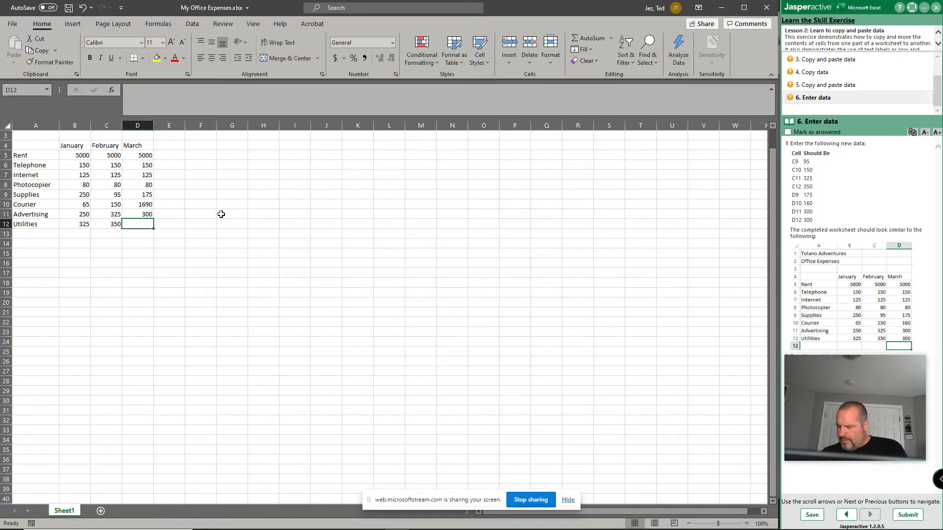
{"action": "type", "text": "300"}
{"action": "key", "text": "Return"}
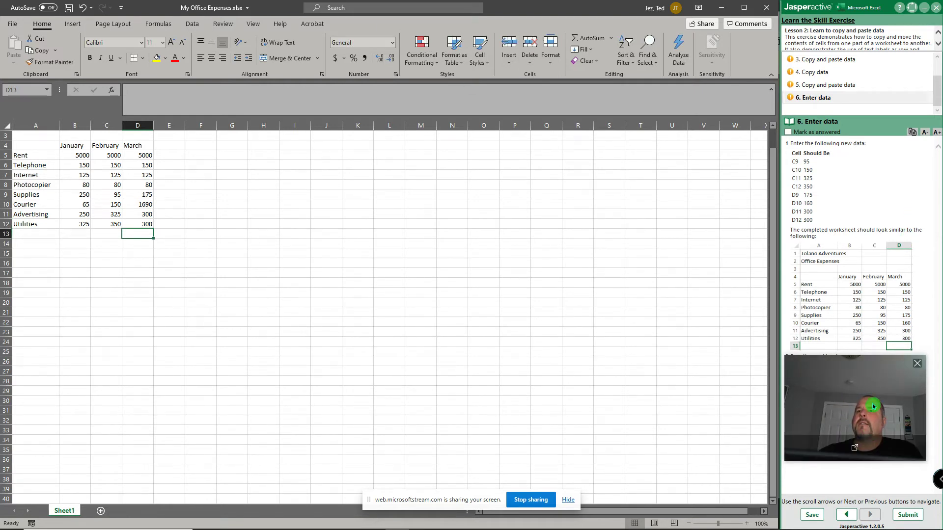
- Save the expenses workbook from the Quick Access Toolbar
{"action": "left_click_drag", "start_coordinate": [863, 388], "coordinate": [874, 419]}
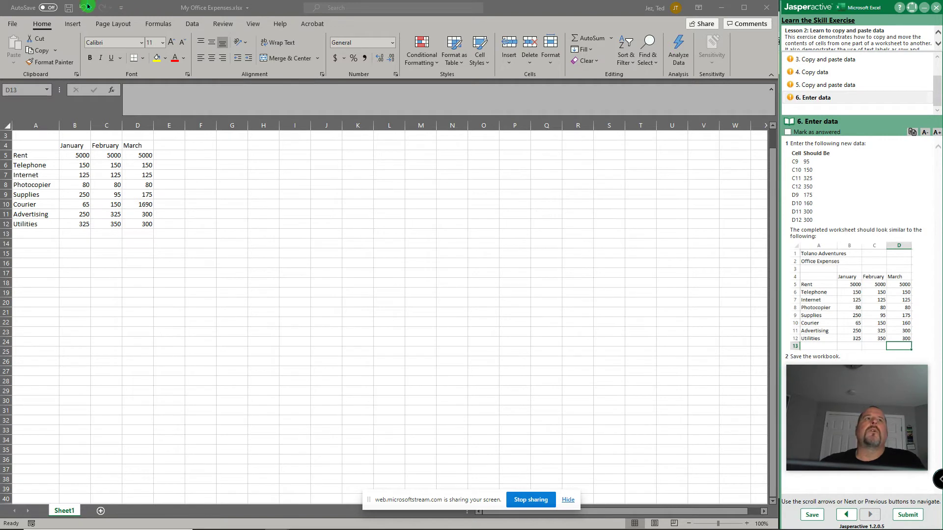
{"action": "left_click", "coordinate": [68, 8]}
{"action": "left_click", "coordinate": [68, 7]}
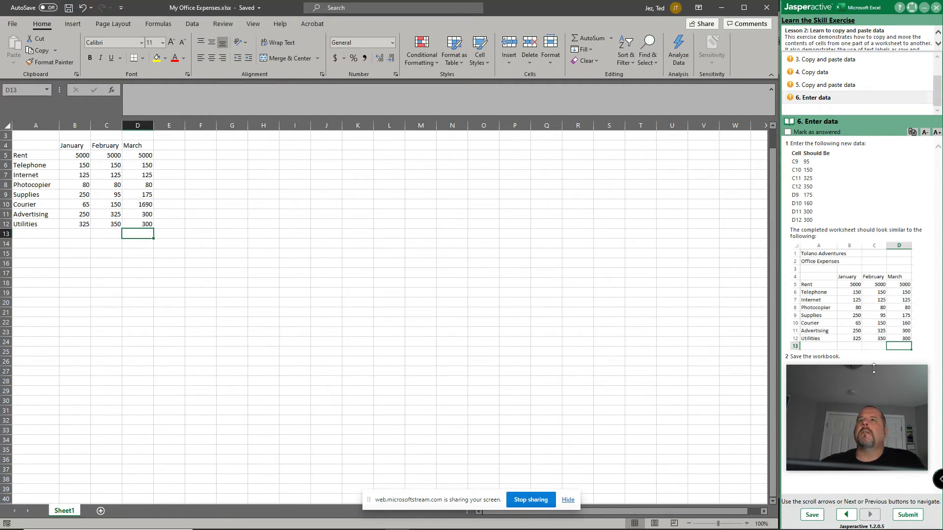
- Submit the exercise results and return to the Jasperactive learning path
{"action": "left_click", "coordinate": [907, 514]}
{"action": "left_click", "coordinate": [521, 304]}
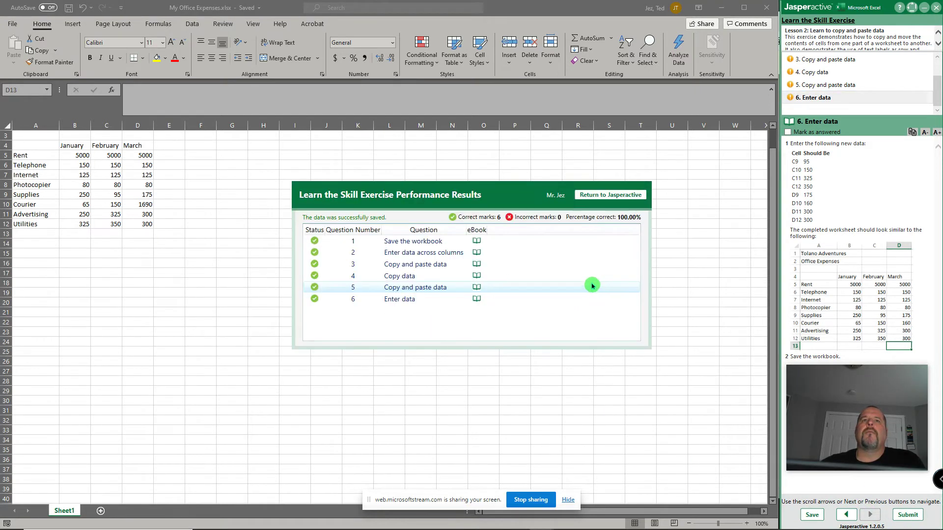
{"action": "left_click", "coordinate": [610, 195]}
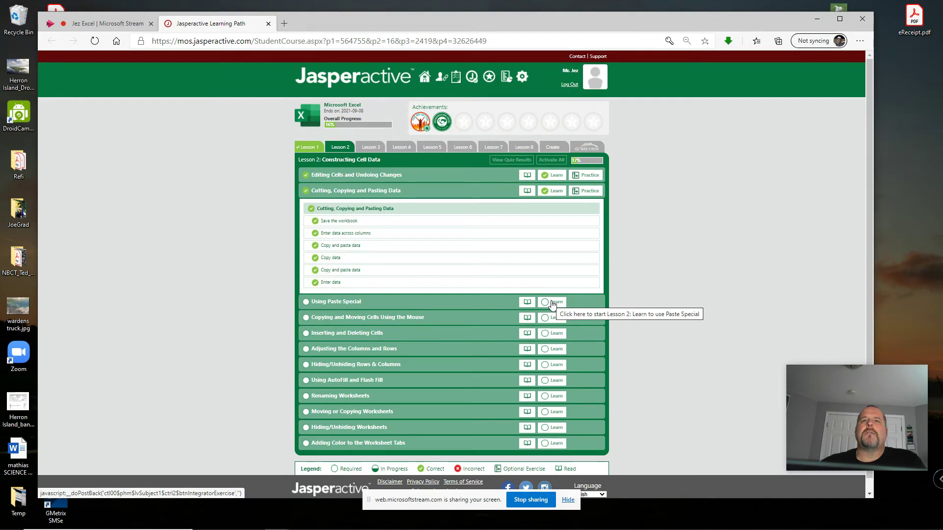
- Launch the Using Paste Special lesson, opening Paste Special.xlsx in Excel
{"action": "left_click", "coordinate": [553, 303]}
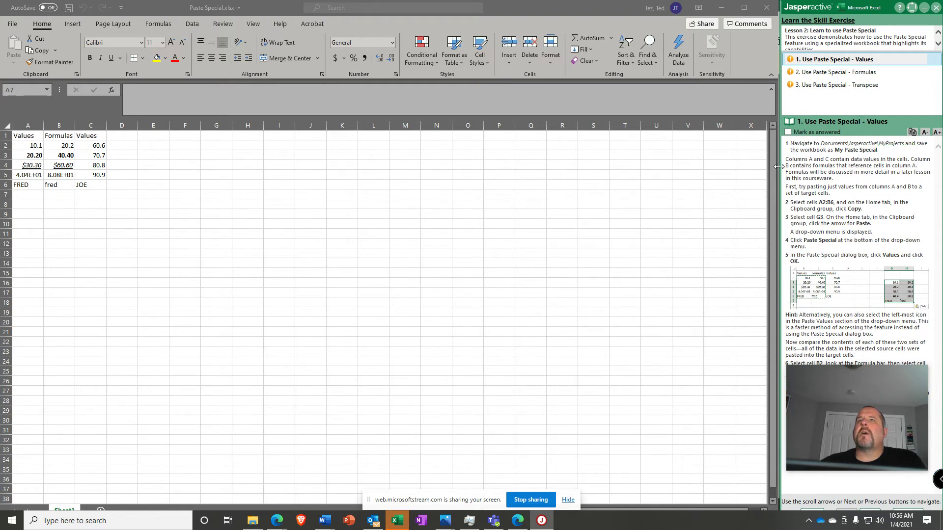
- Save the workbook as 'My Paste Special.xlsx' in Documents\Jasperactive\MyProjects
{"action": "left_click", "coordinate": [12, 24]}
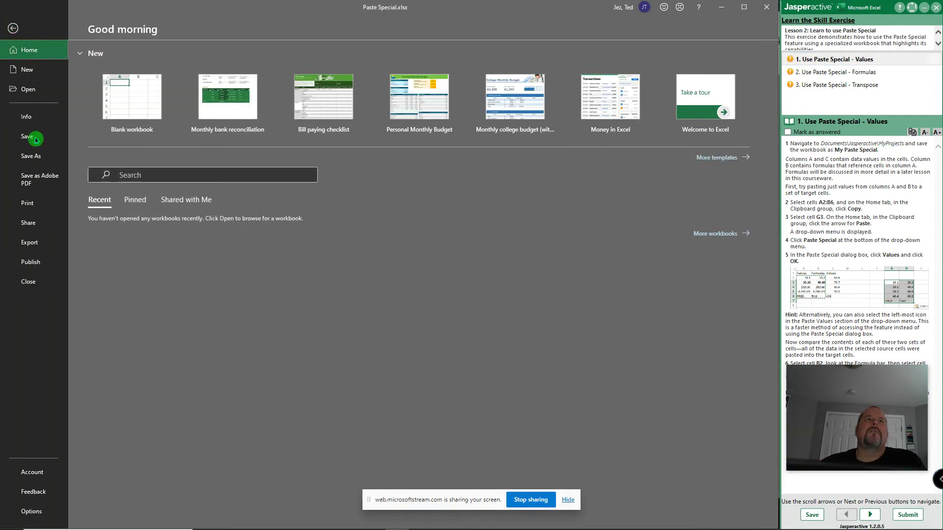
{"action": "left_click", "coordinate": [45, 163]}
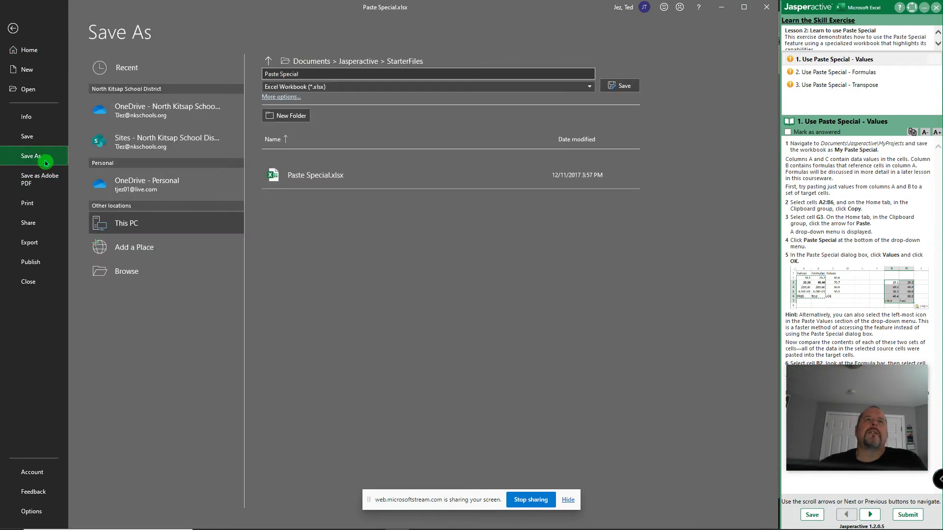
{"action": "left_click", "coordinate": [370, 63]}
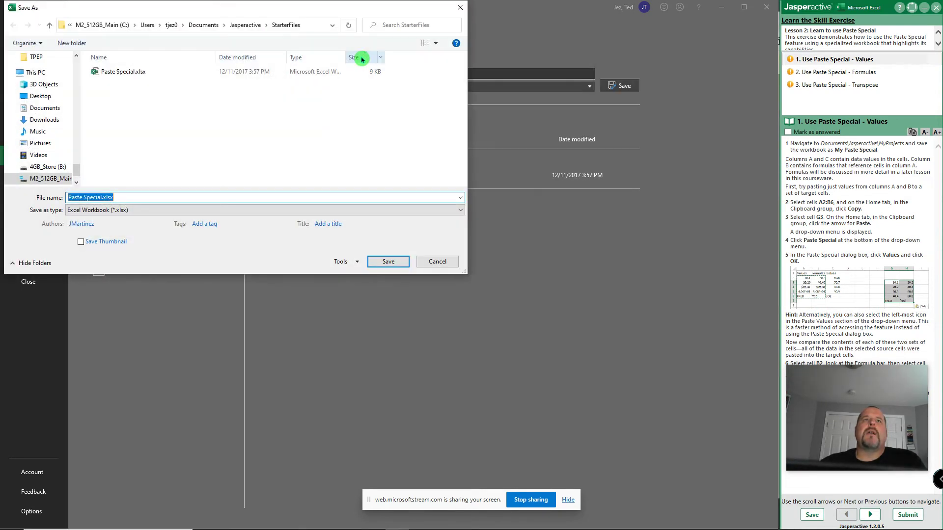
{"action": "left_click", "coordinate": [246, 25]}
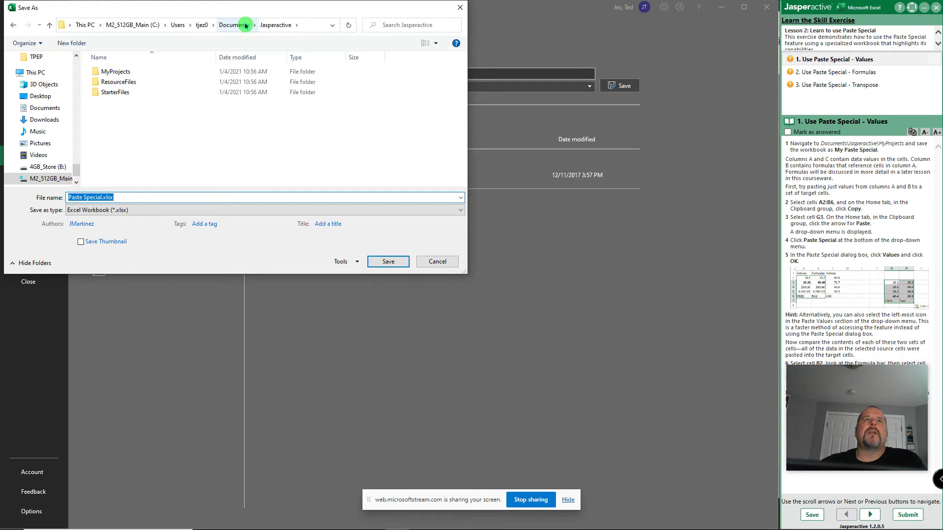
{"action": "left_click", "coordinate": [114, 72]}
{"action": "double_click", "coordinate": [113, 72]}
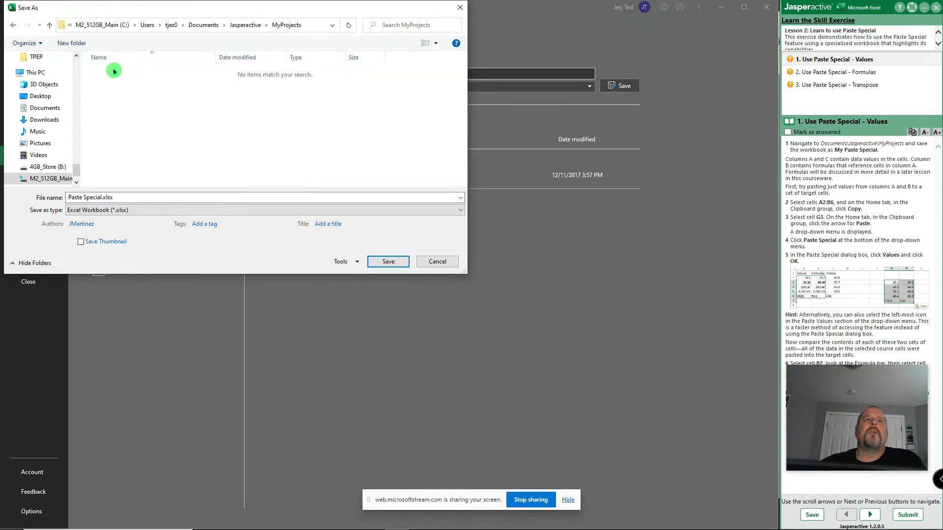
{"action": "left_click", "coordinate": [69, 197]}
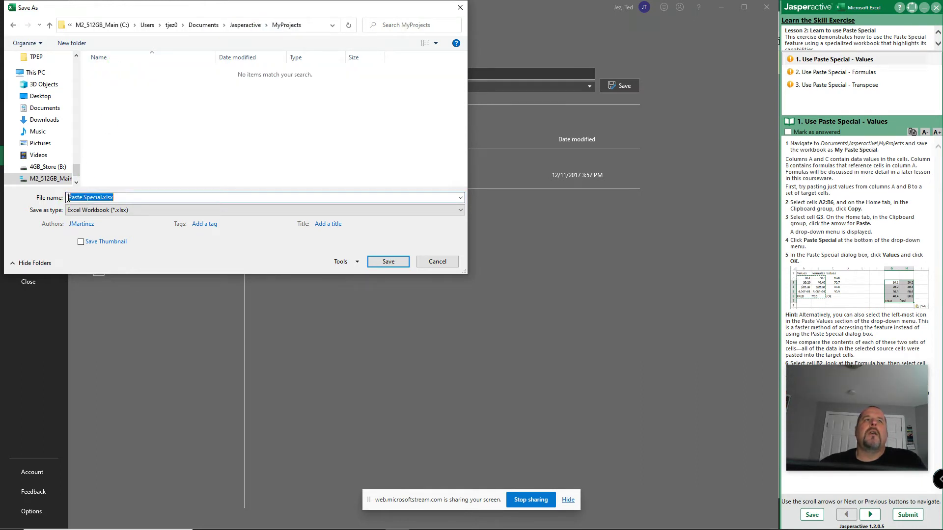
{"action": "double_click", "coordinate": [76, 198]}
{"action": "left_click", "coordinate": [423, 158]}
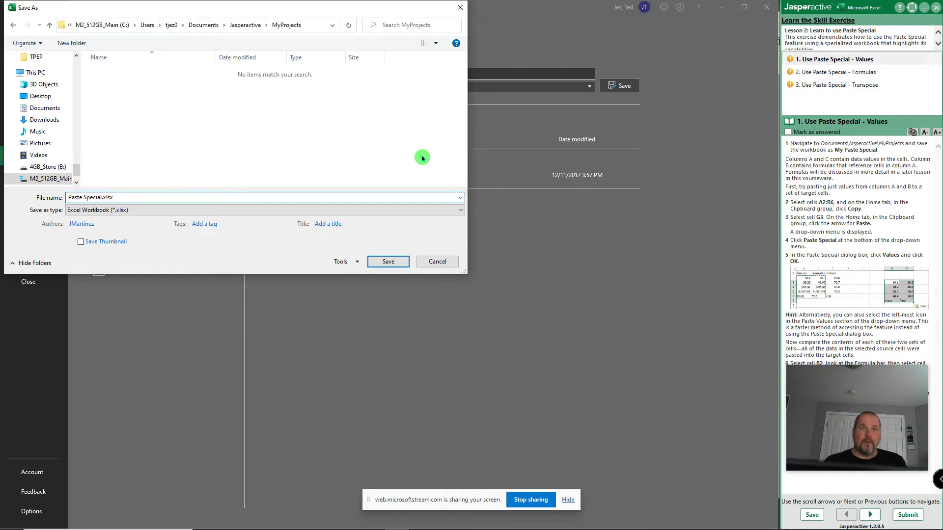
{"action": "type", "text": "My"}
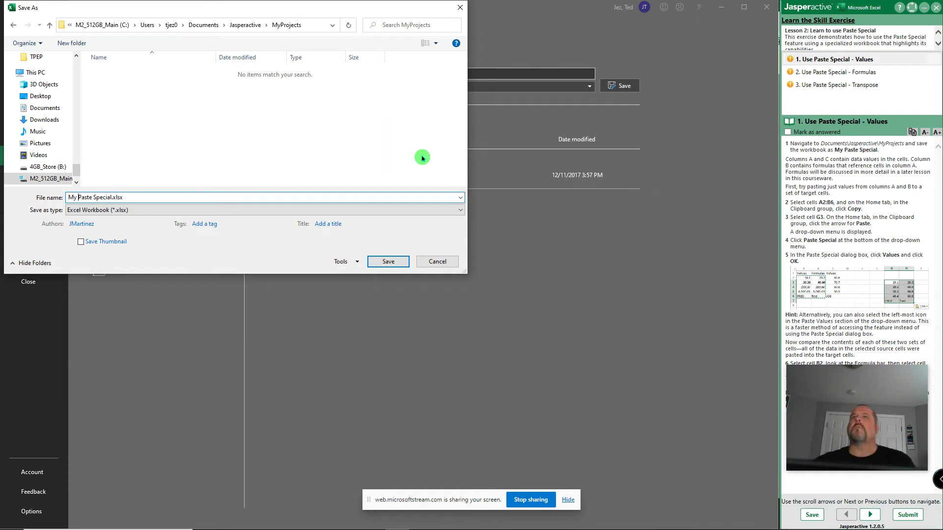
{"action": "left_click", "coordinate": [388, 261]}
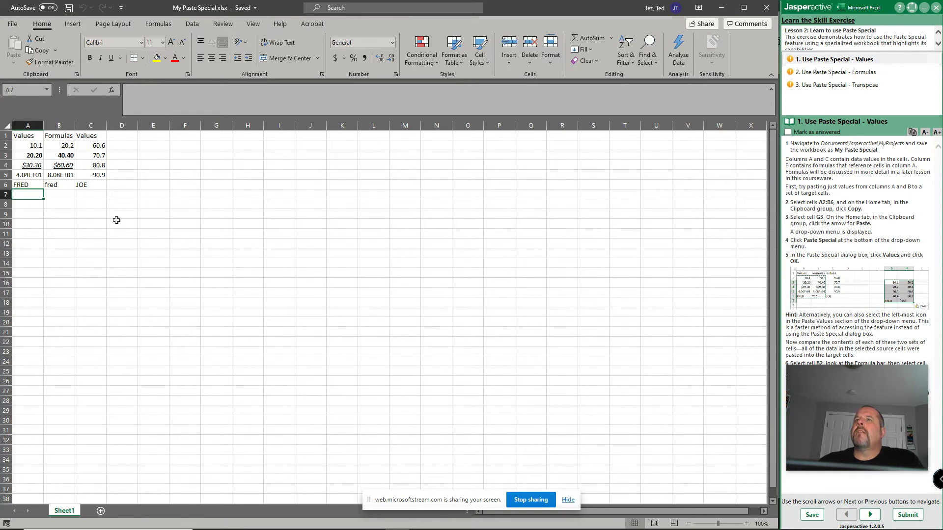
{"action": "left_click", "coordinate": [29, 146]}
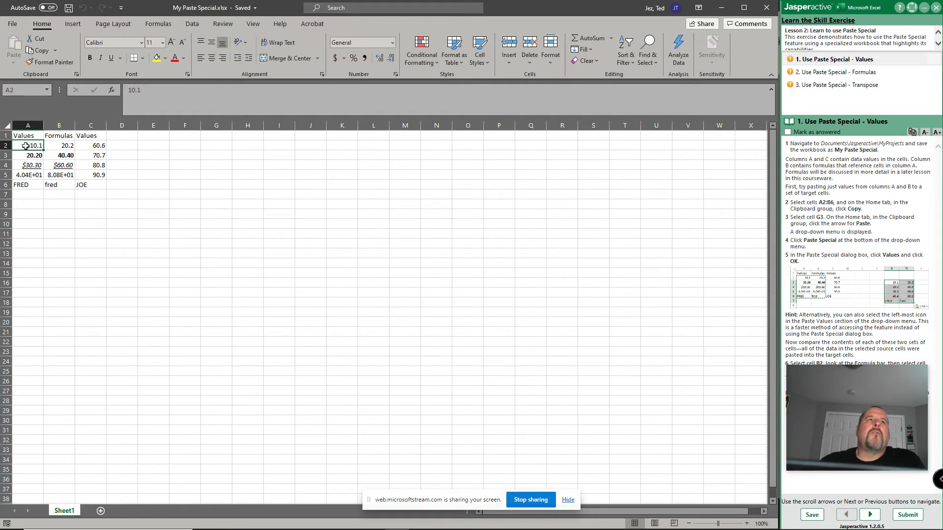
{"action": "left_click", "coordinate": [69, 146]}
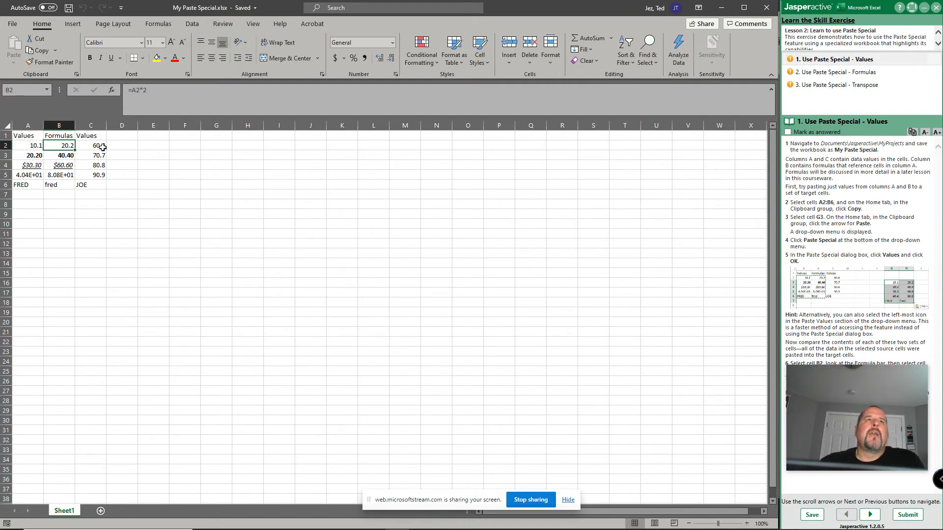
{"action": "left_click", "coordinate": [99, 146]}
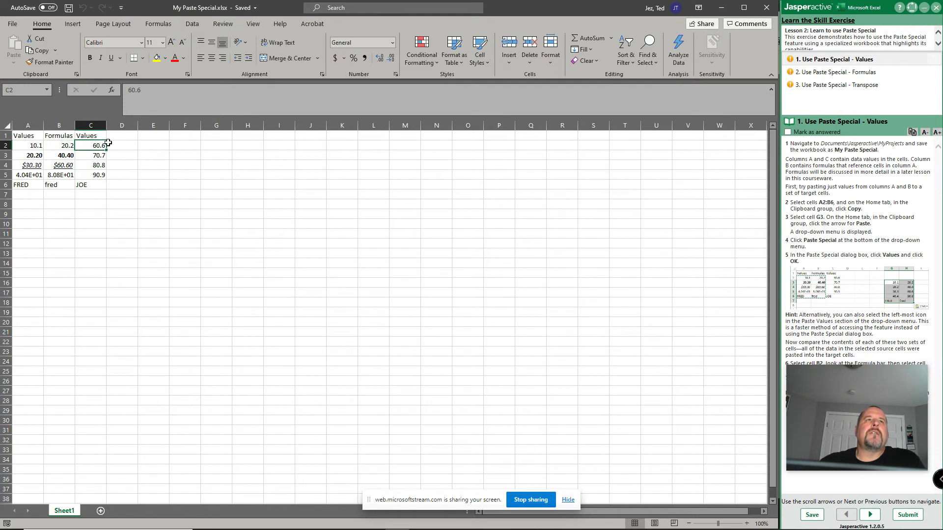
{"action": "left_click", "coordinate": [91, 155]}
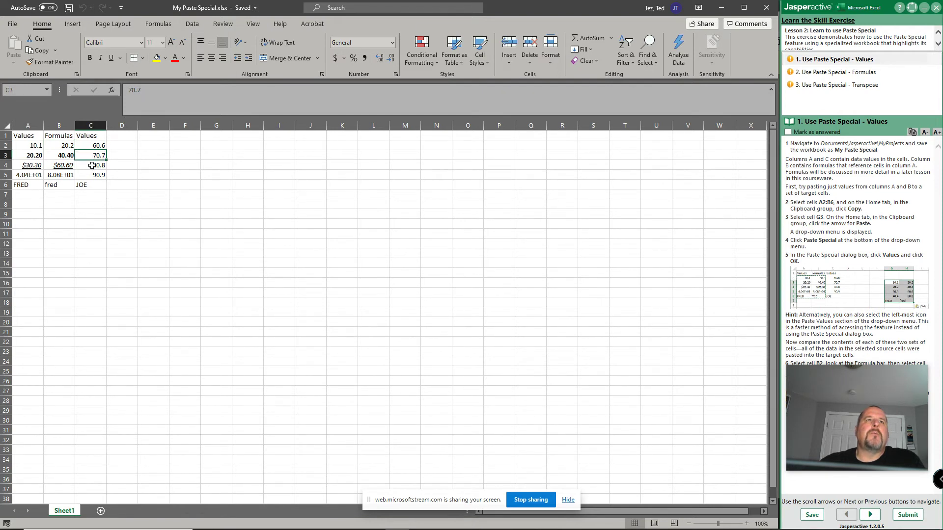
{"action": "left_click", "coordinate": [84, 165]}
{"action": "left_click", "coordinate": [66, 145]}
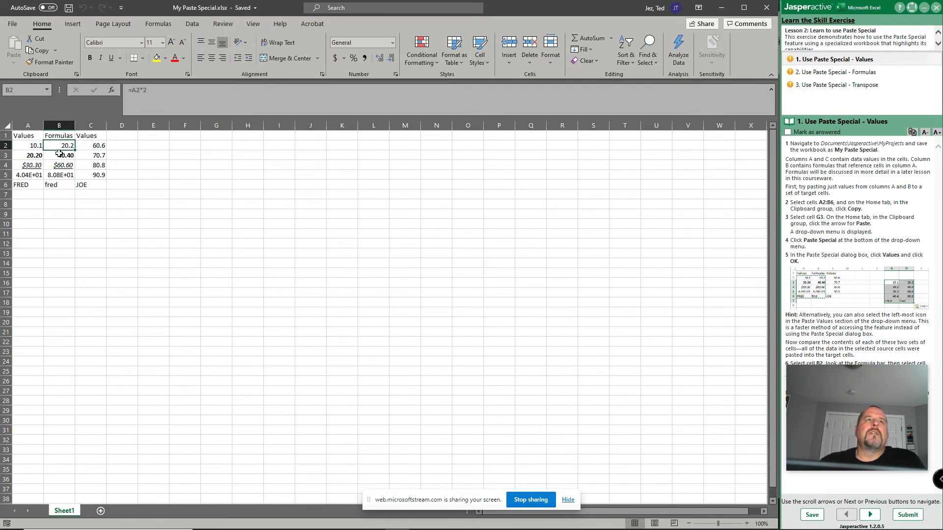
{"action": "left_click", "coordinate": [29, 147]}
{"action": "left_click", "coordinate": [26, 156]}
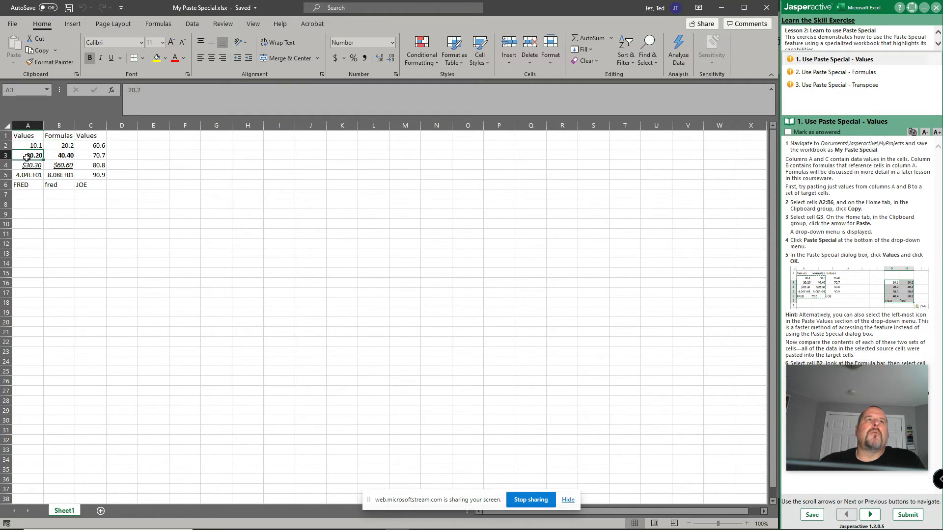
{"action": "left_click", "coordinate": [24, 167]}
{"action": "left_click", "coordinate": [22, 175]}
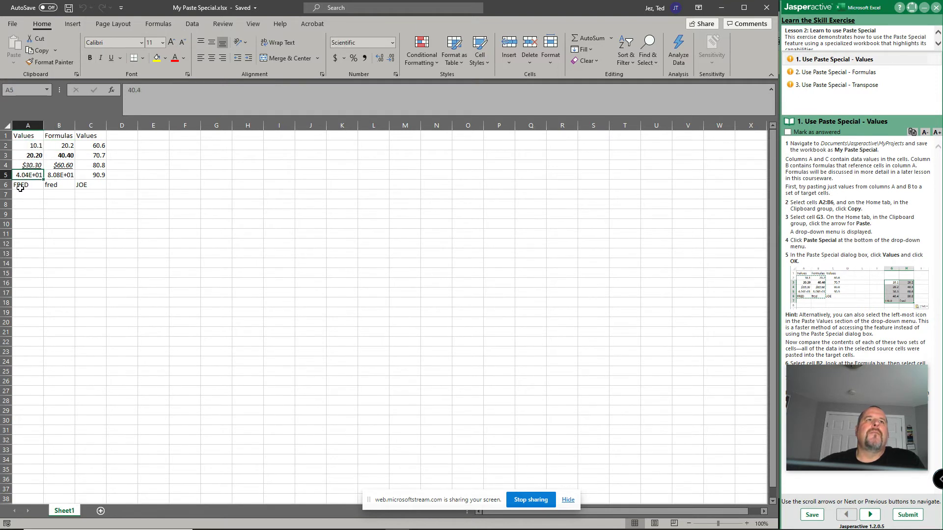
{"action": "left_click", "coordinate": [23, 186]}
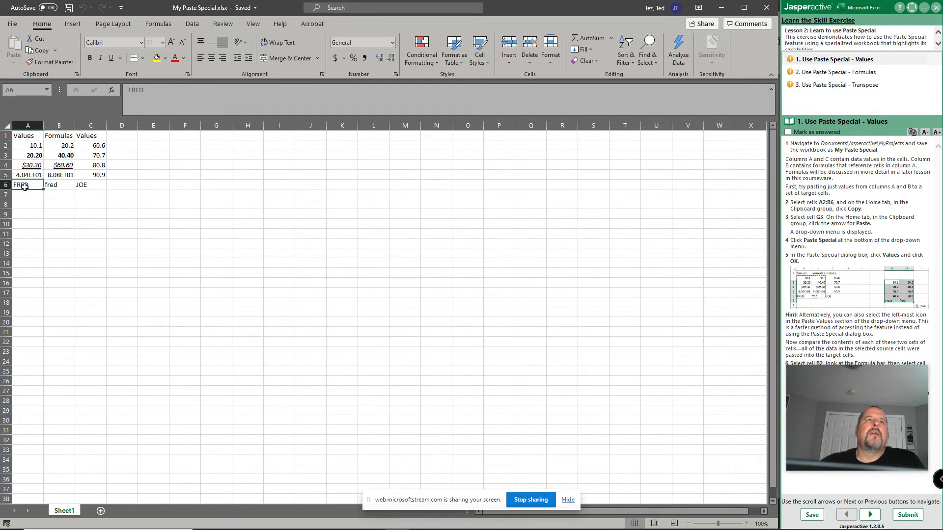
{"action": "left_click", "coordinate": [62, 156]}
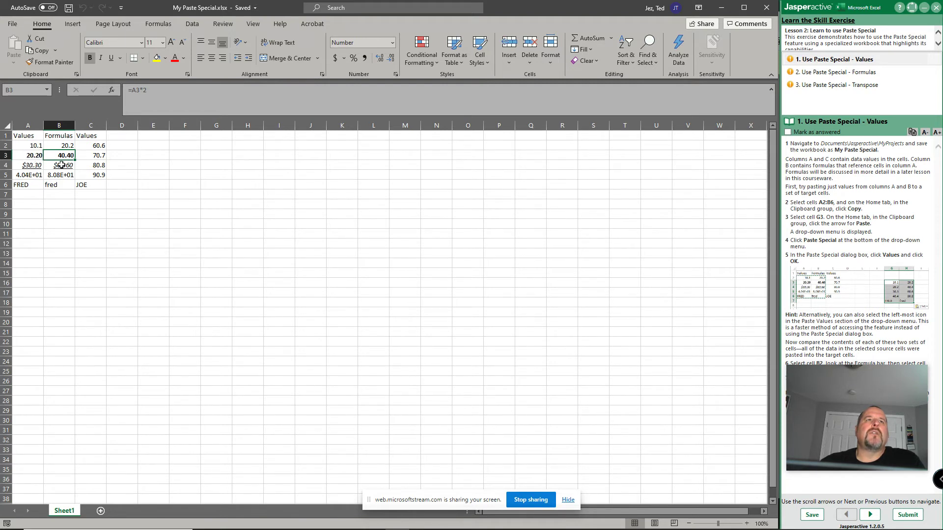
{"action": "left_click", "coordinate": [61, 165]}
{"action": "left_click", "coordinate": [61, 177]}
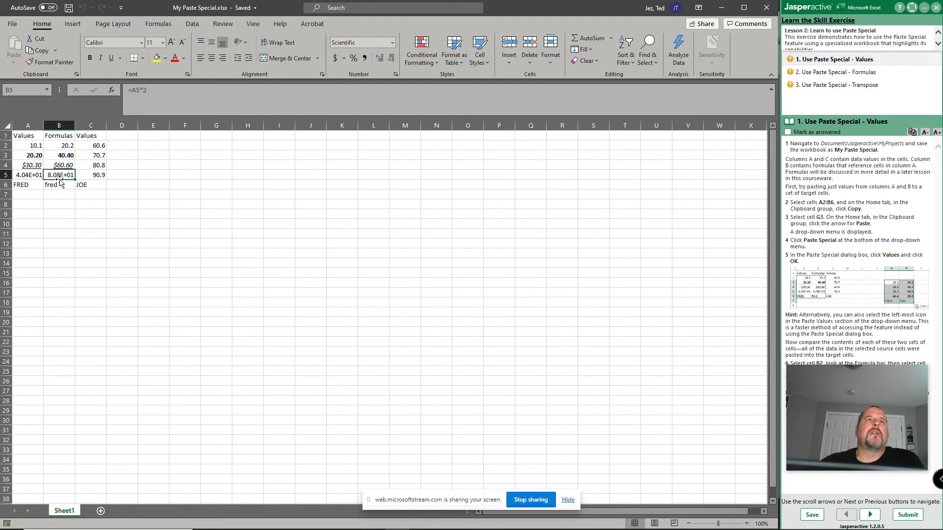
{"action": "left_click", "coordinate": [59, 187]}
{"action": "left_click", "coordinate": [58, 173]}
{"action": "left_click", "coordinate": [66, 157]}
{"action": "left_click", "coordinate": [64, 147]}
{"action": "left_click", "coordinate": [31, 144]}
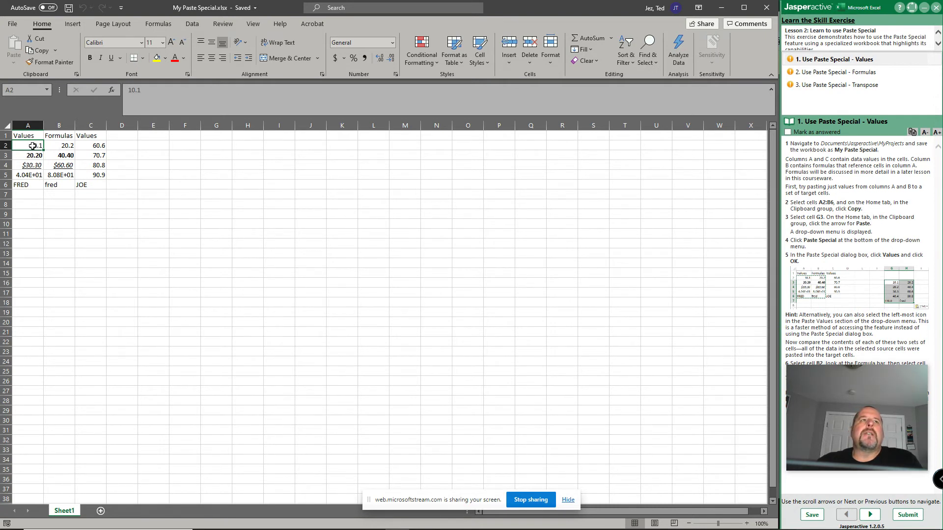
- Copy A2:B6 and set up a Paste Special at G3 with Values selected
{"action": "left_click_drag", "start_coordinate": [37, 152], "coordinate": [60, 187]}
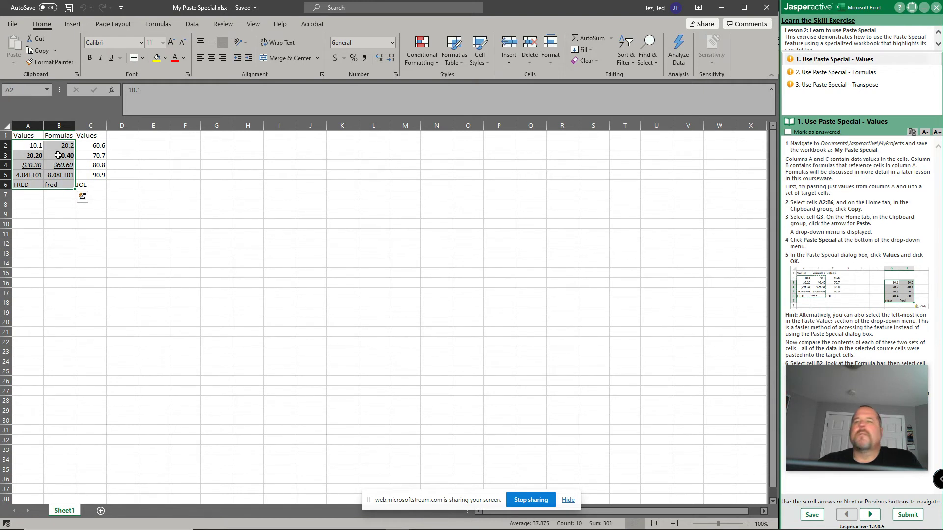
{"action": "left_click", "coordinate": [42, 51]}
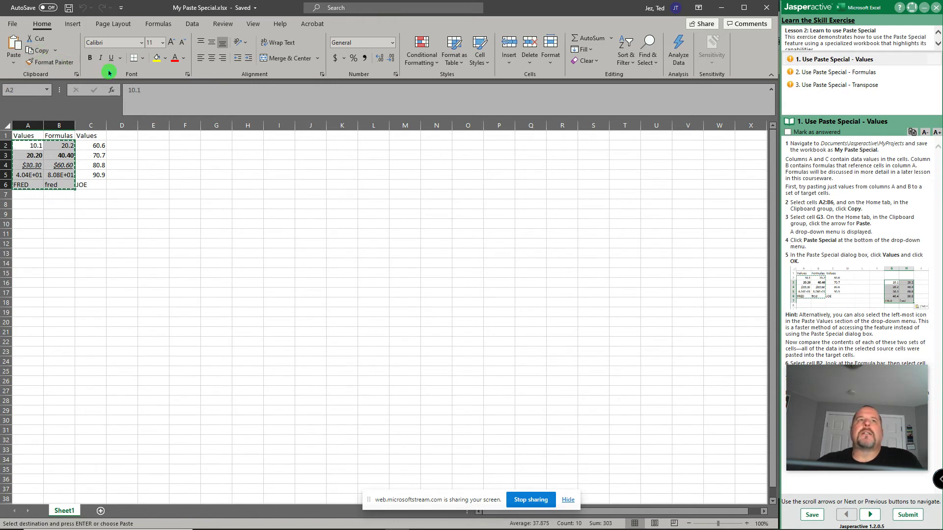
{"action": "left_click", "coordinate": [214, 154]}
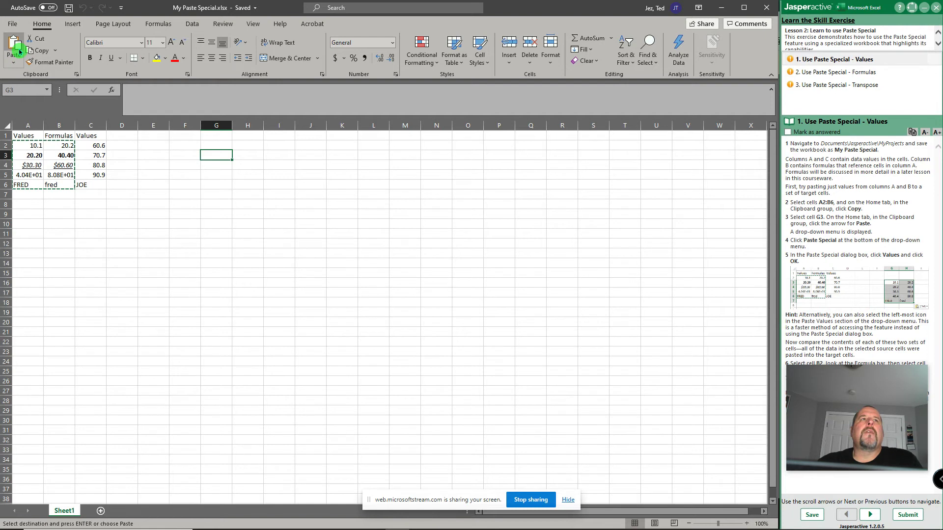
{"action": "left_click", "coordinate": [14, 64]}
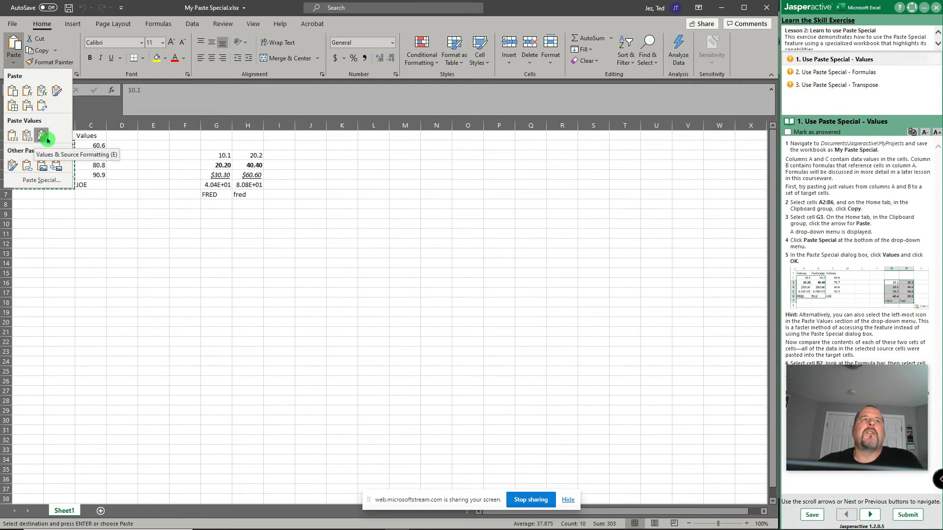
{"action": "left_click", "coordinate": [41, 181]}
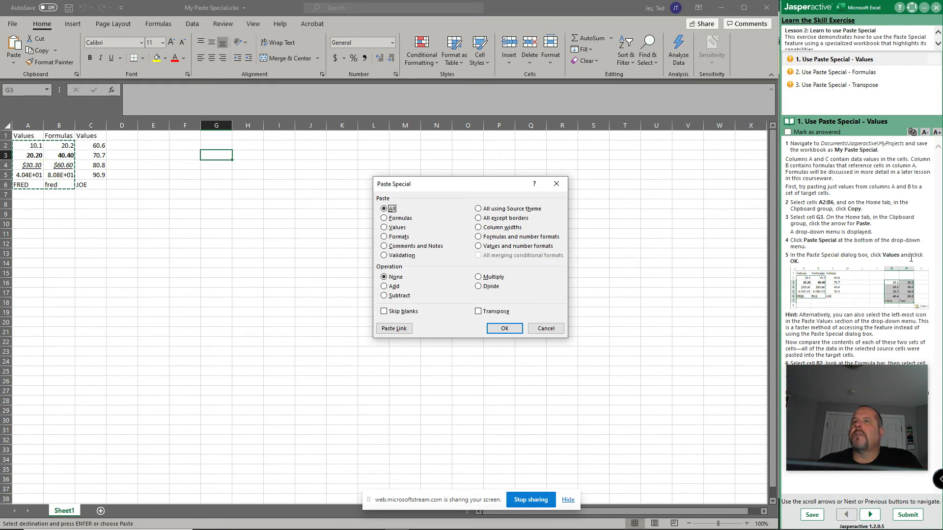
{"action": "left_click", "coordinate": [385, 228]}
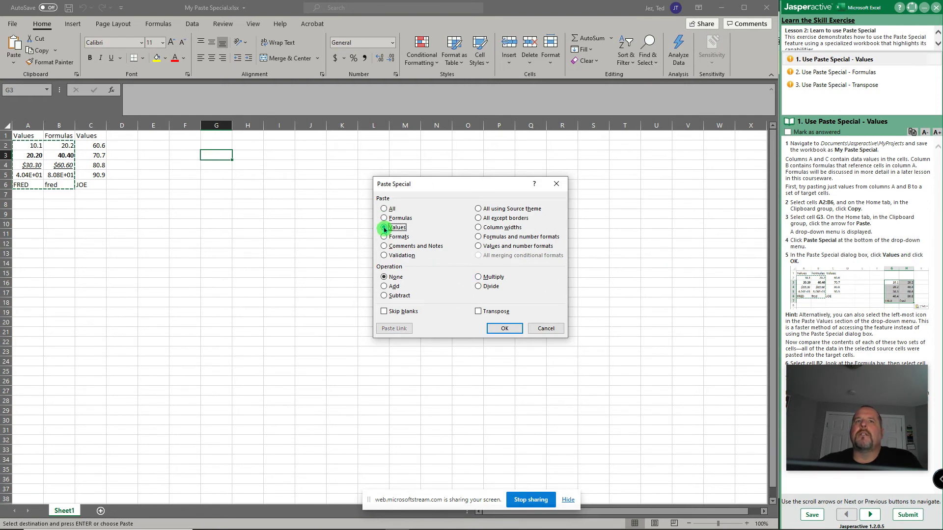
- Confirm the values-only paste into G3:H7 and step down to G4
{"action": "left_click", "coordinate": [505, 334]}
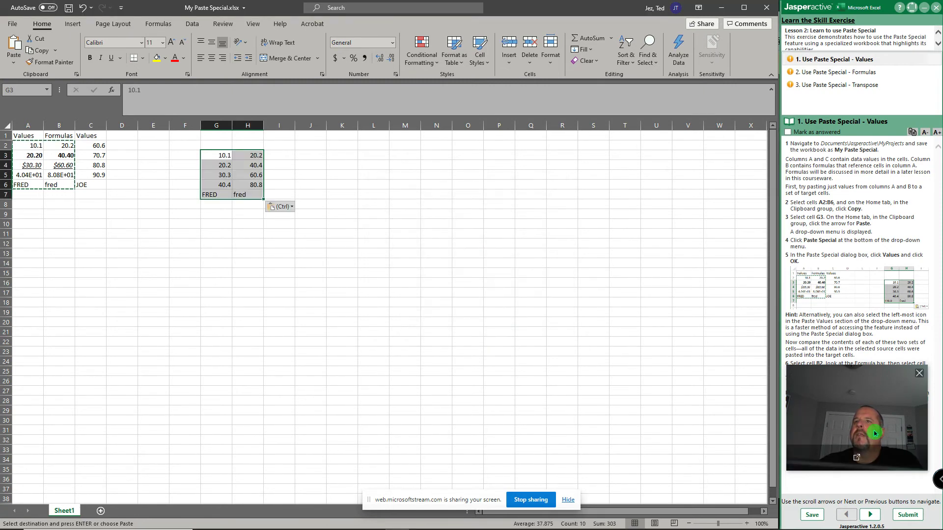
{"action": "left_click_drag", "start_coordinate": [878, 422], "coordinate": [876, 227]}
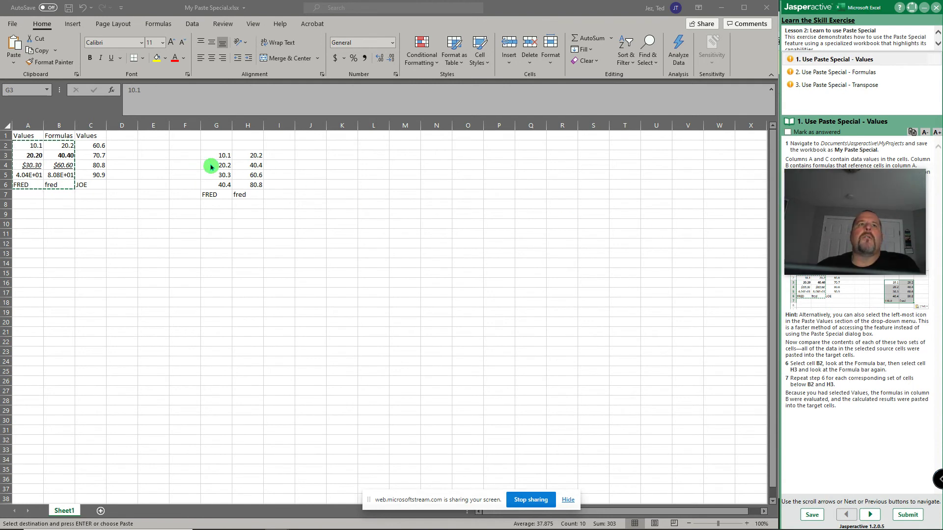
{"action": "left_click", "coordinate": [232, 183]}
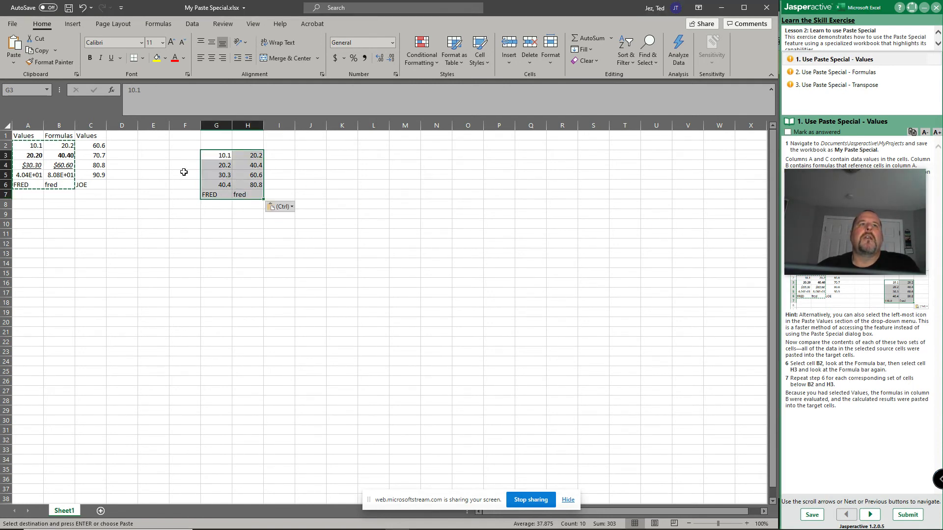
{"action": "key", "text": "Down"}
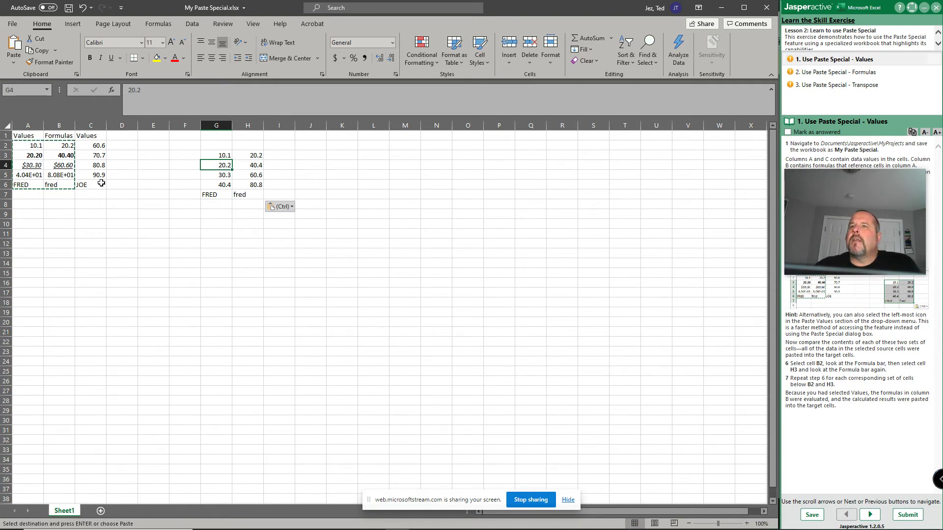
- Compare the B2 and B3 formulas with the plain values in H3 and H4, then advance to the Formulas task
{"action": "left_click", "coordinate": [66, 146]}
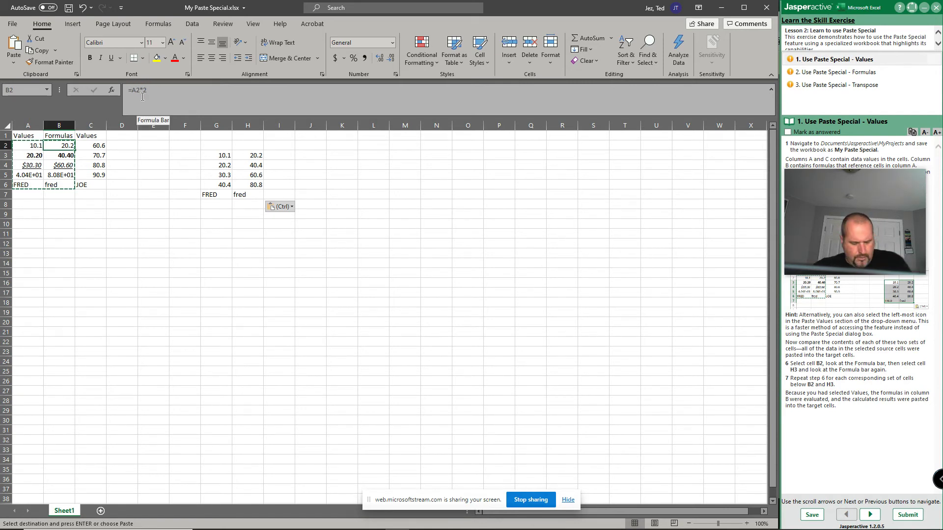
{"action": "key", "text": "ctrl"}
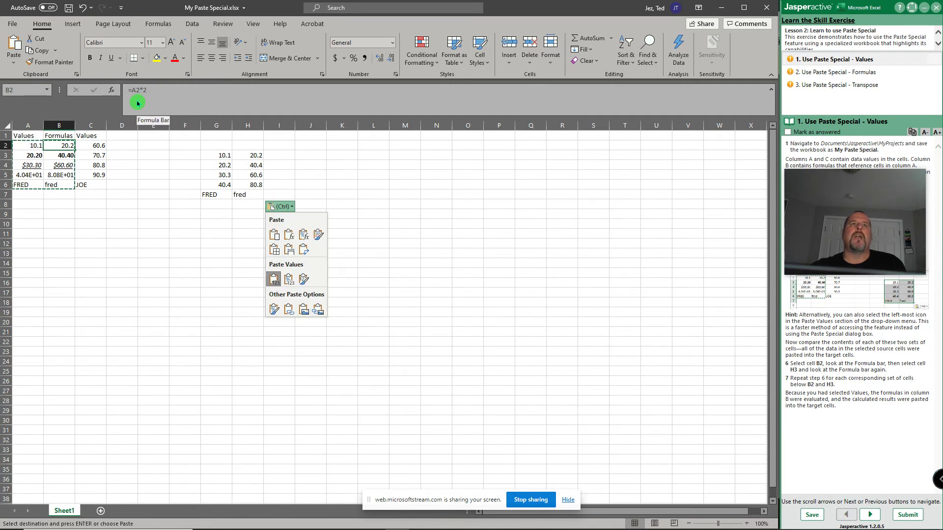
{"action": "left_click", "coordinate": [66, 148]}
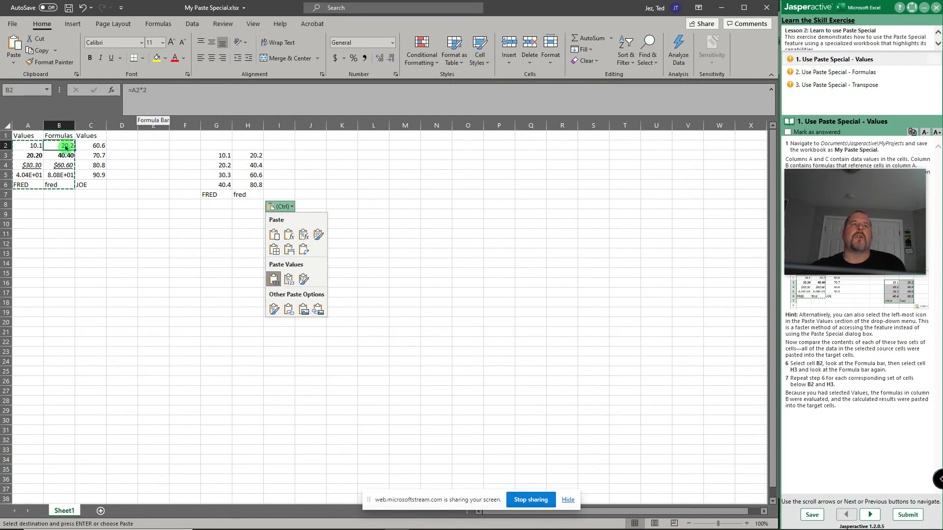
{"action": "left_click", "coordinate": [256, 156]}
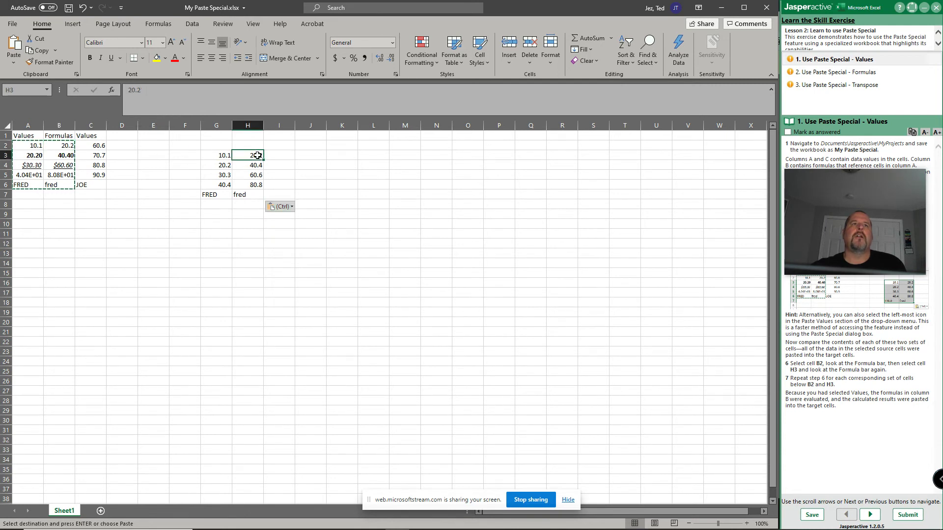
{"action": "key", "text": "ctrl"}
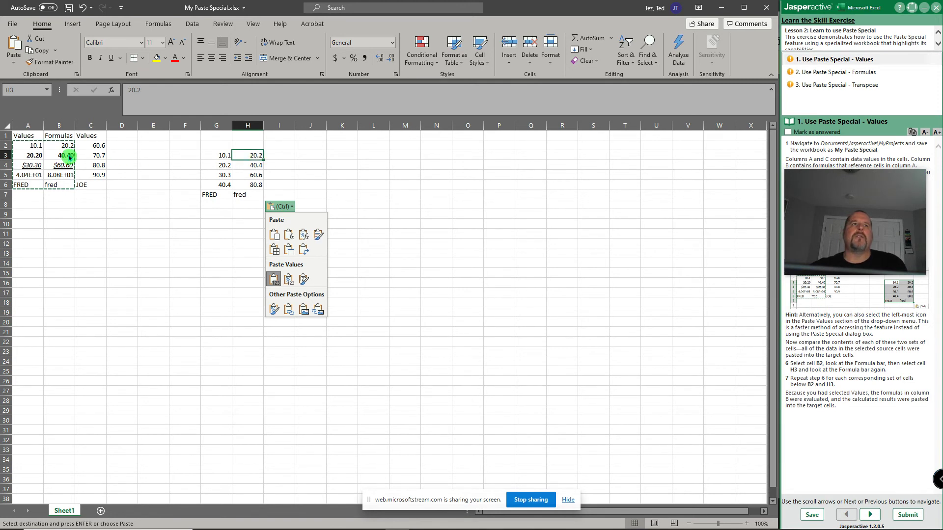
{"action": "key", "text": "ctrl"}
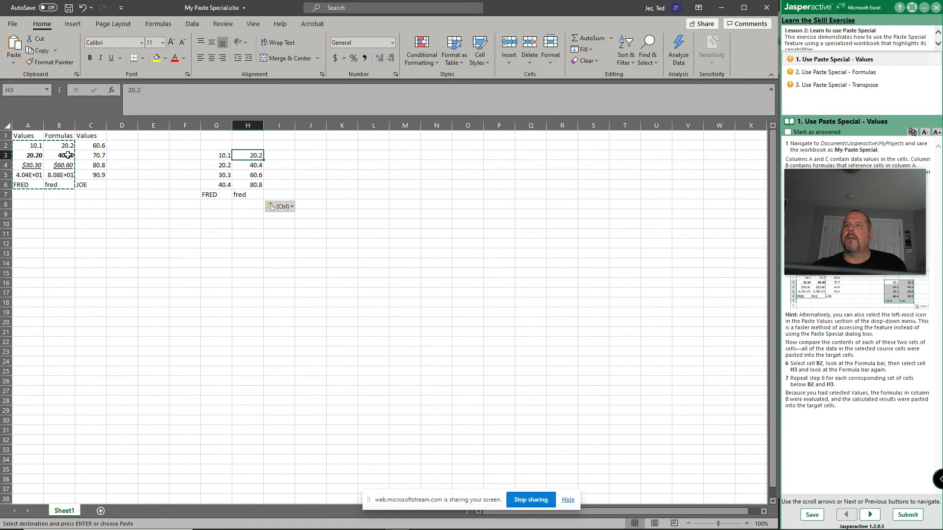
{"action": "left_click", "coordinate": [68, 156]}
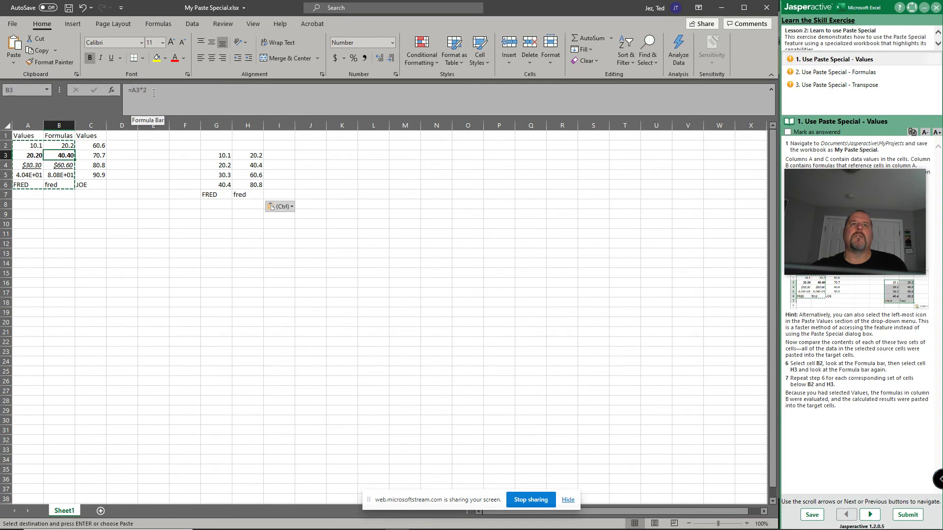
{"action": "left_click", "coordinate": [258, 167]}
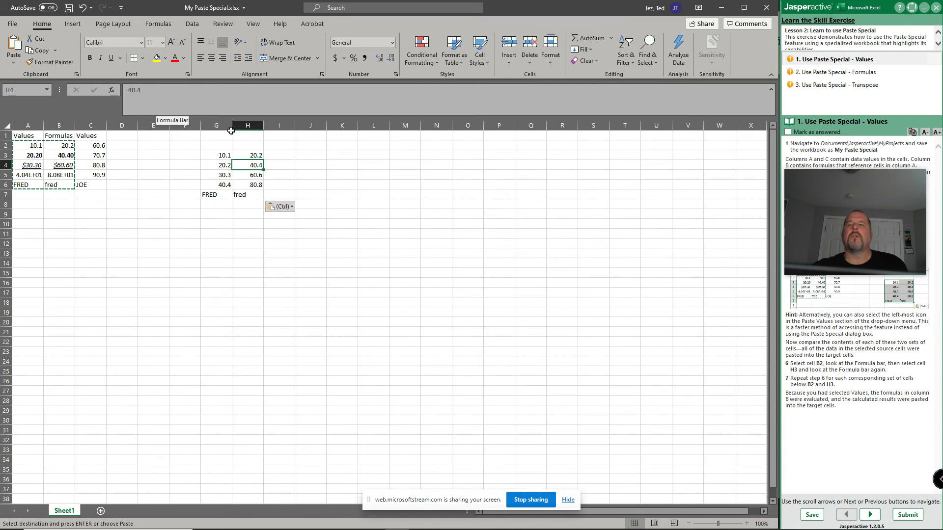
{"action": "left_click", "coordinate": [872, 515]}
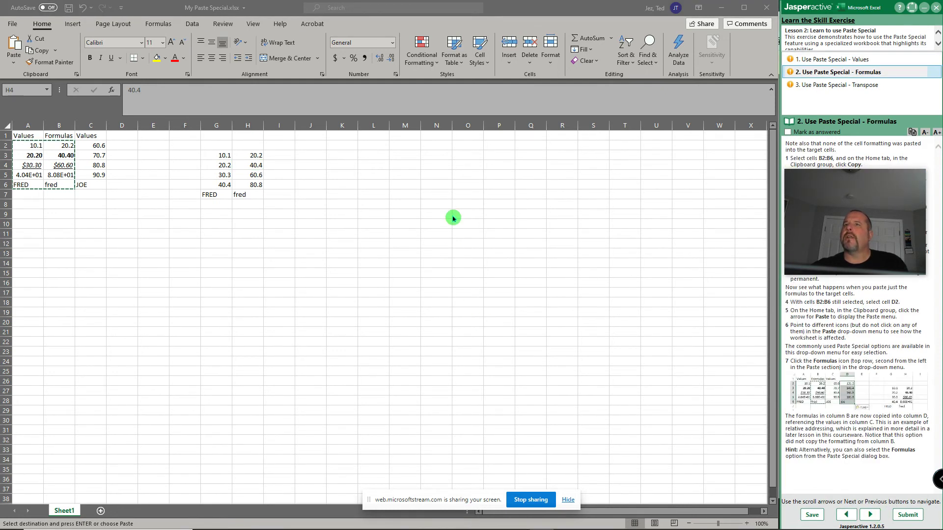
- Select and copy the formula cells B2:B6
{"action": "left_click_drag", "start_coordinate": [846, 216], "coordinate": [651, 346]}
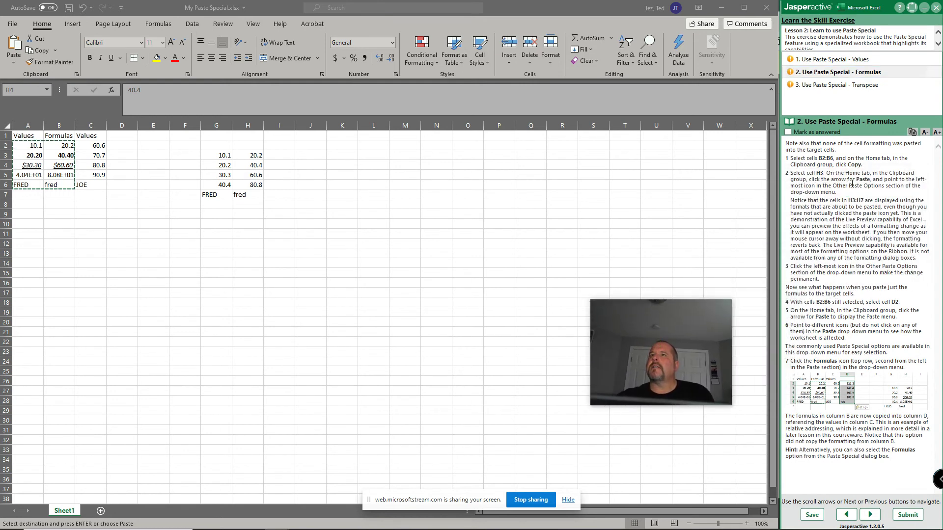
{"action": "left_click", "coordinate": [841, 74]}
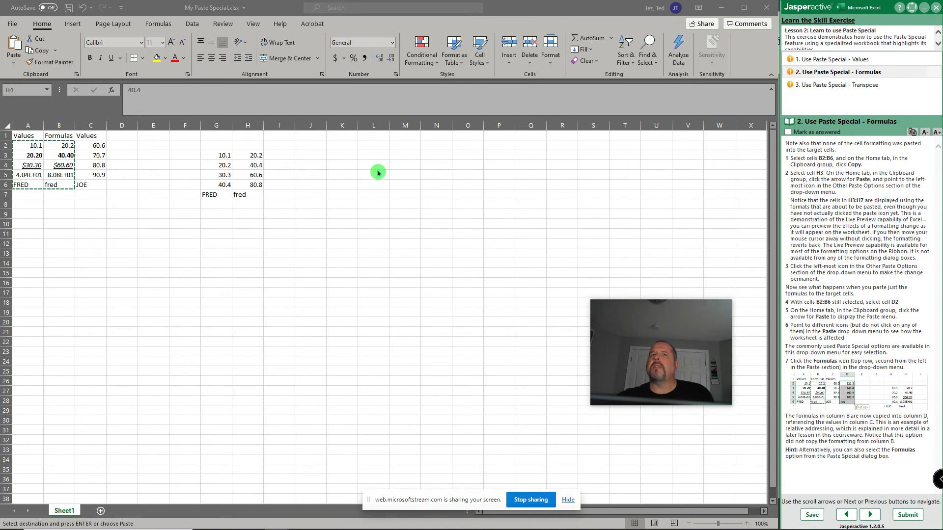
{"action": "left_click", "coordinate": [56, 147]}
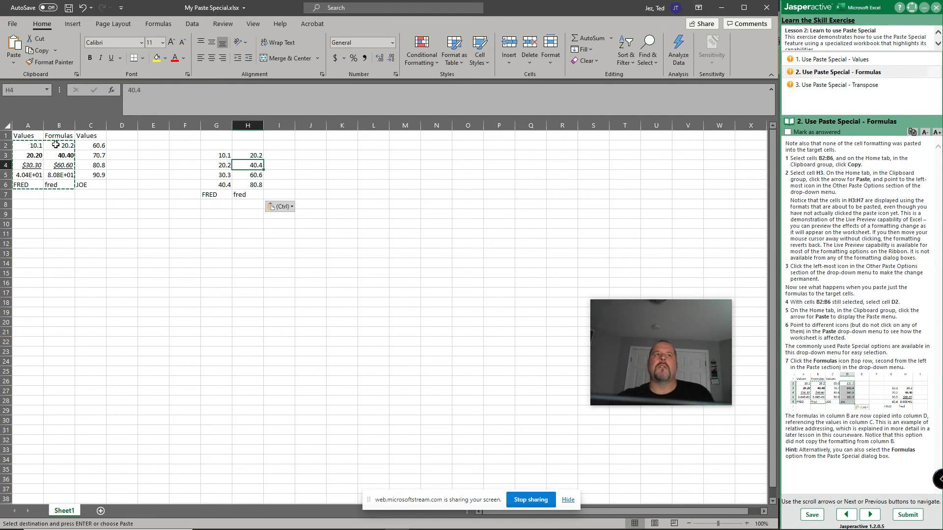
{"action": "left_click", "coordinate": [61, 145]}
{"action": "double_click", "coordinate": [85, 223]}
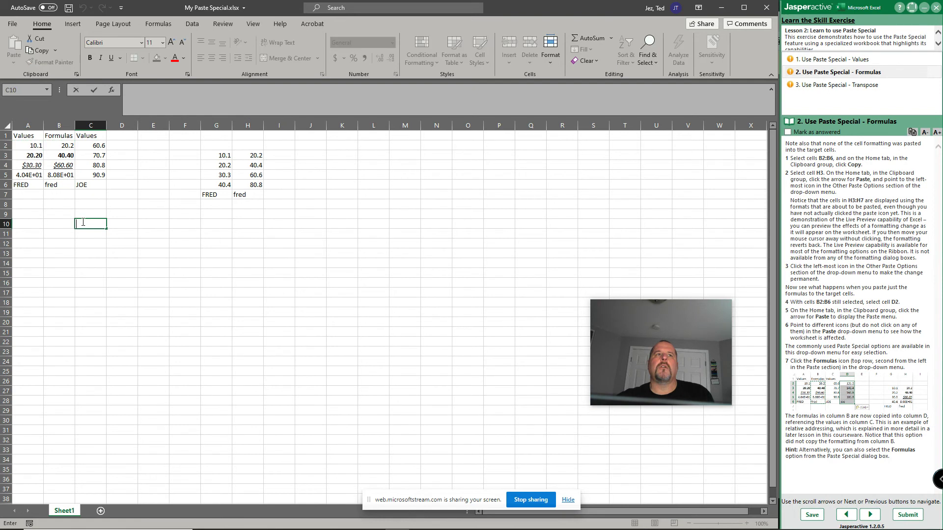
{"action": "left_click", "coordinate": [56, 144]}
{"action": "left_click_drag", "start_coordinate": [57, 149], "coordinate": [58, 183]}
{"action": "left_click", "coordinate": [37, 51]}
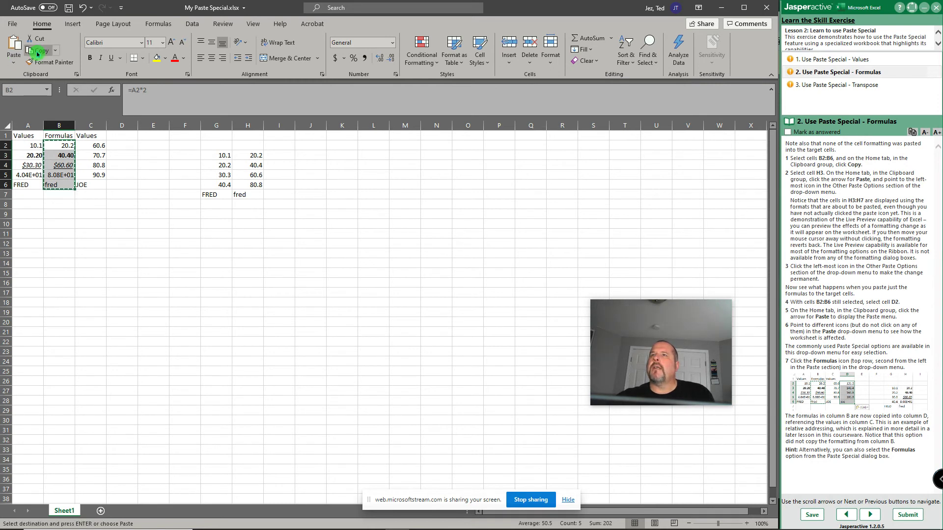
- Paste the formulas at H3 and check each result from H7 up to H3 (=G3*2)
{"action": "left_click", "coordinate": [255, 155]}
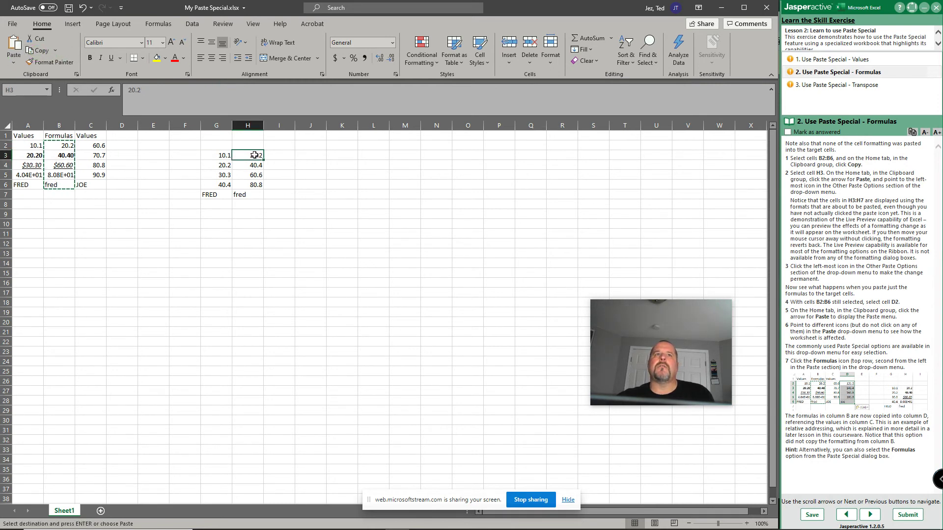
{"action": "left_click", "coordinate": [15, 45]}
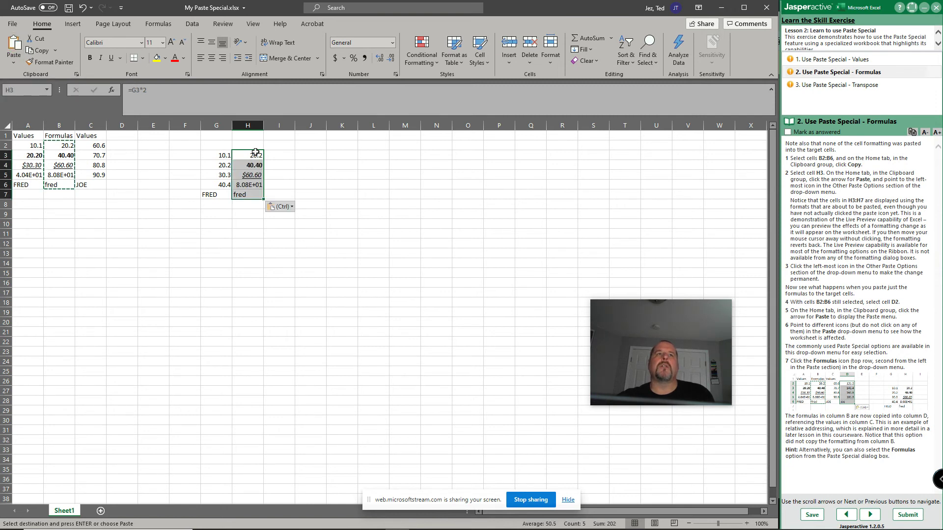
{"action": "left_click", "coordinate": [250, 192]}
{"action": "left_click", "coordinate": [248, 186]}
{"action": "left_click", "coordinate": [247, 172]}
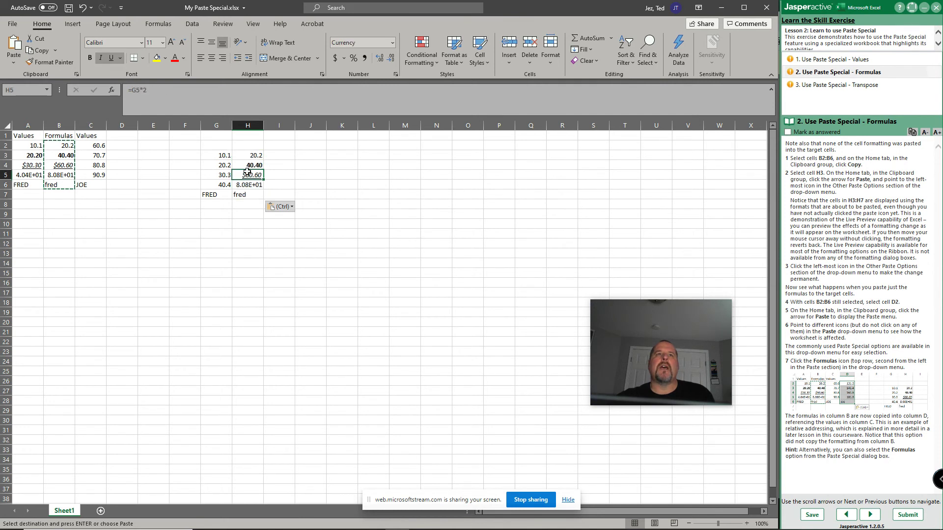
{"action": "left_click", "coordinate": [248, 165]}
{"action": "left_click", "coordinate": [250, 156]}
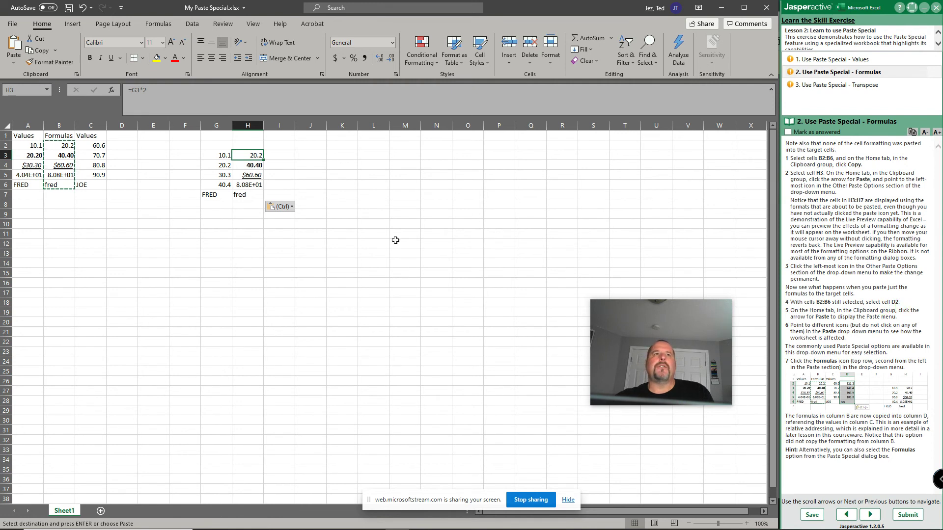
- Paste the copied formulas into D2:D6 (e.g. =C2*2) and advance to the Transpose task
{"action": "left_click", "coordinate": [121, 146]}
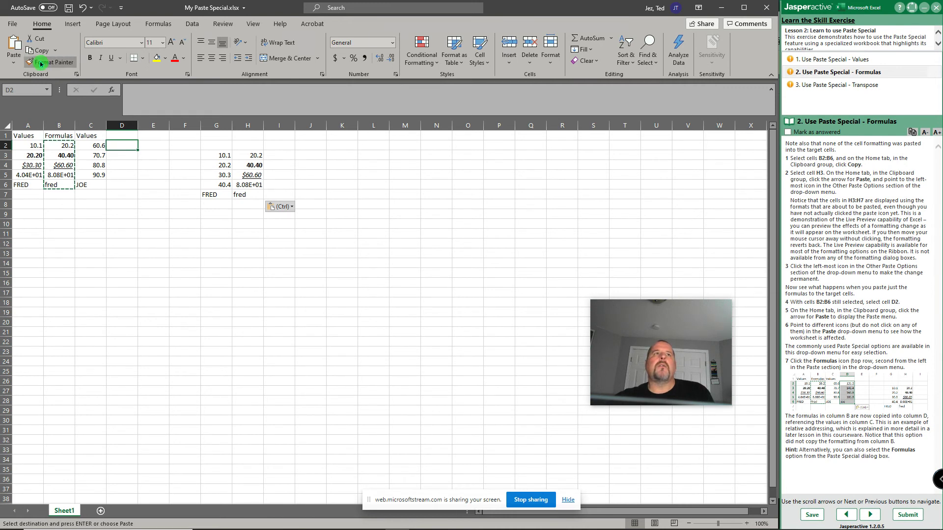
{"action": "left_click", "coordinate": [16, 51]}
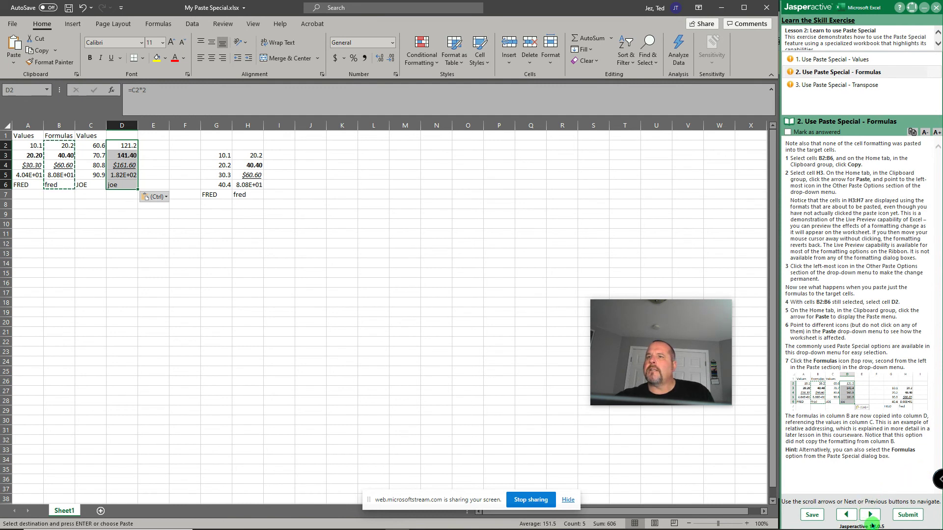
{"action": "left_click", "coordinate": [870, 515]}
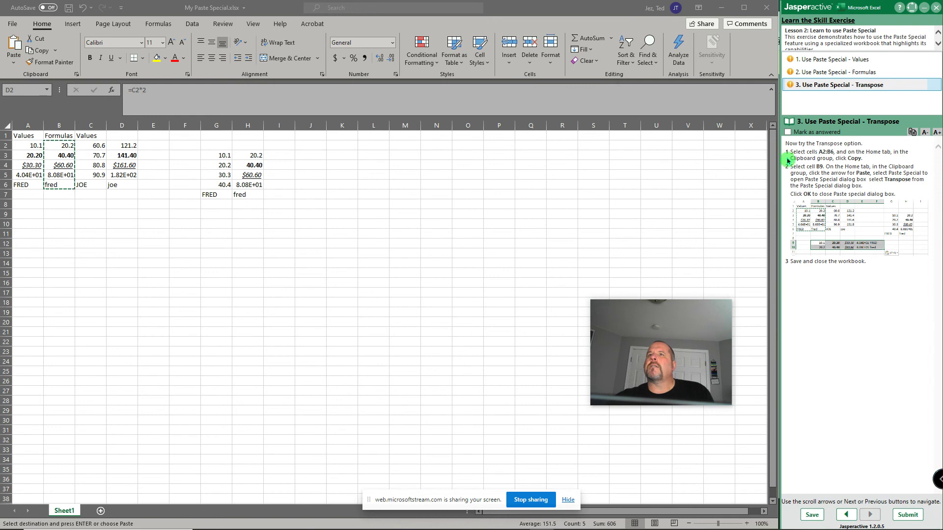
- Copy A2:B6 and Paste Special it at B9 with Transpose, filling B9:F10
{"action": "left_click_drag", "start_coordinate": [27, 145], "coordinate": [53, 185]}
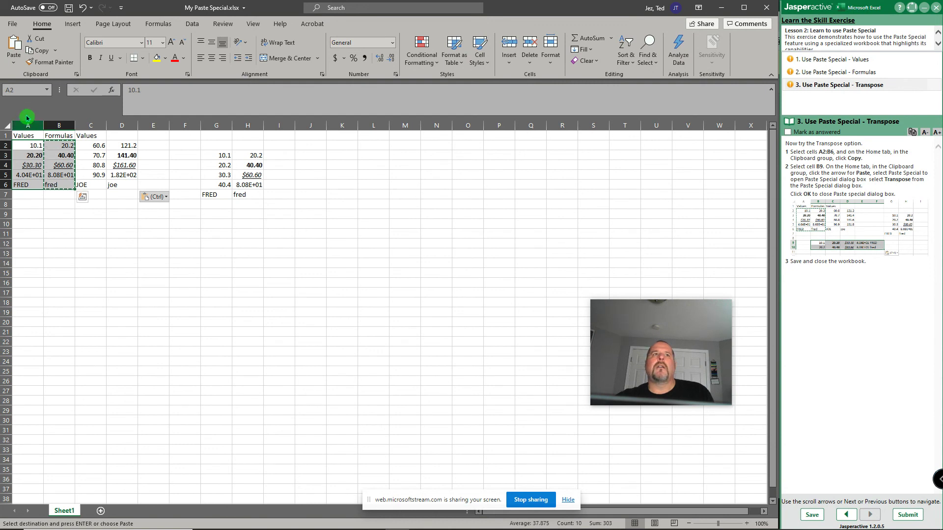
{"action": "left_click", "coordinate": [43, 51]}
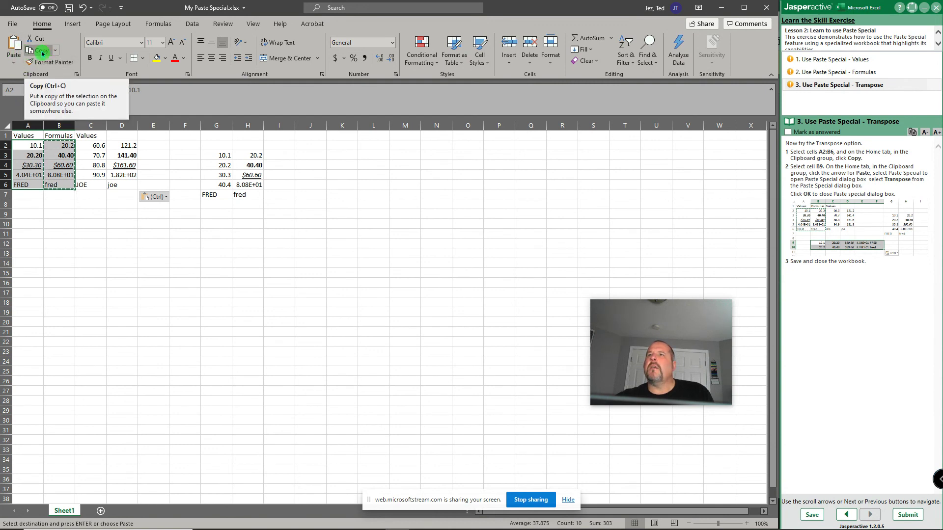
{"action": "left_click", "coordinate": [58, 215]}
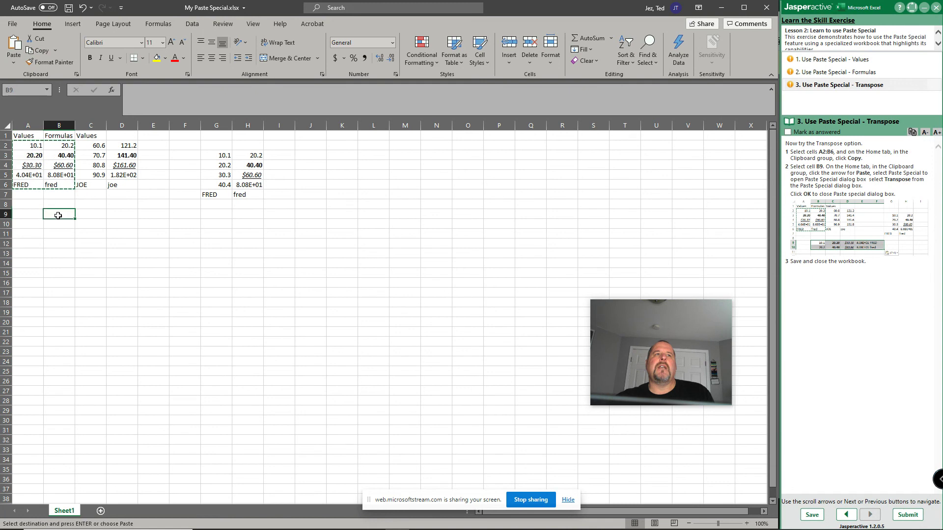
{"action": "left_click", "coordinate": [14, 69]}
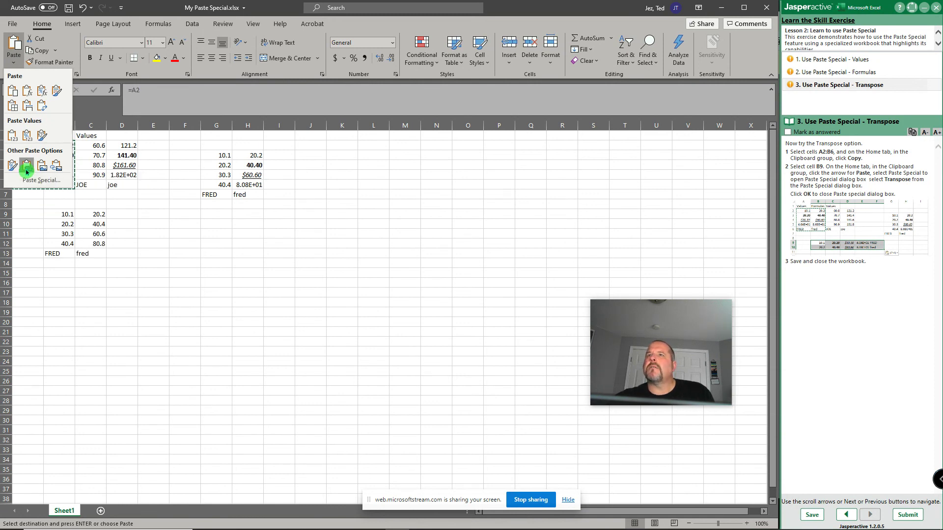
{"action": "left_click", "coordinate": [34, 180]}
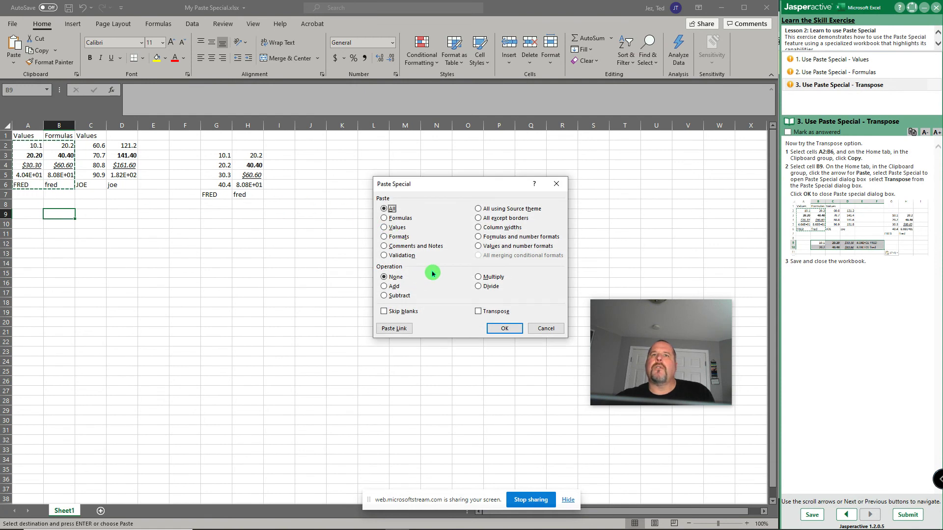
{"action": "left_click", "coordinate": [479, 312]}
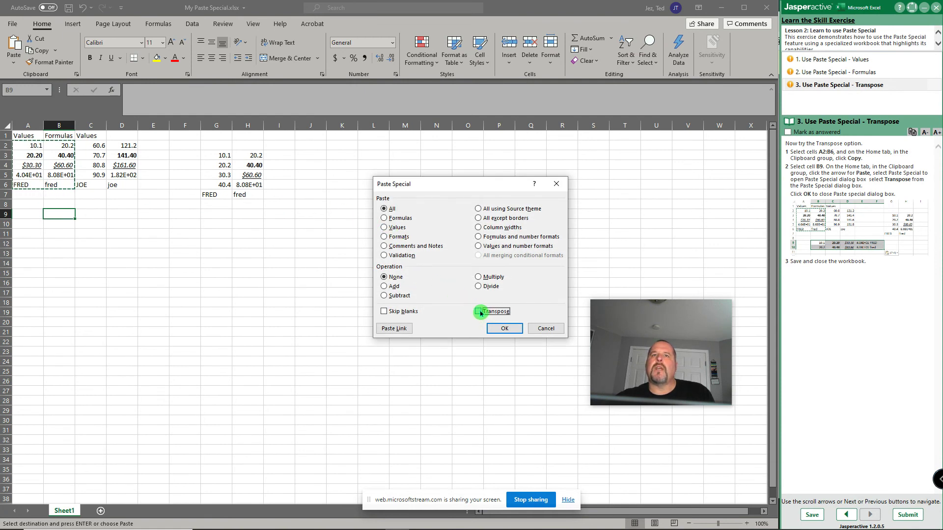
{"action": "left_click", "coordinate": [509, 333]}
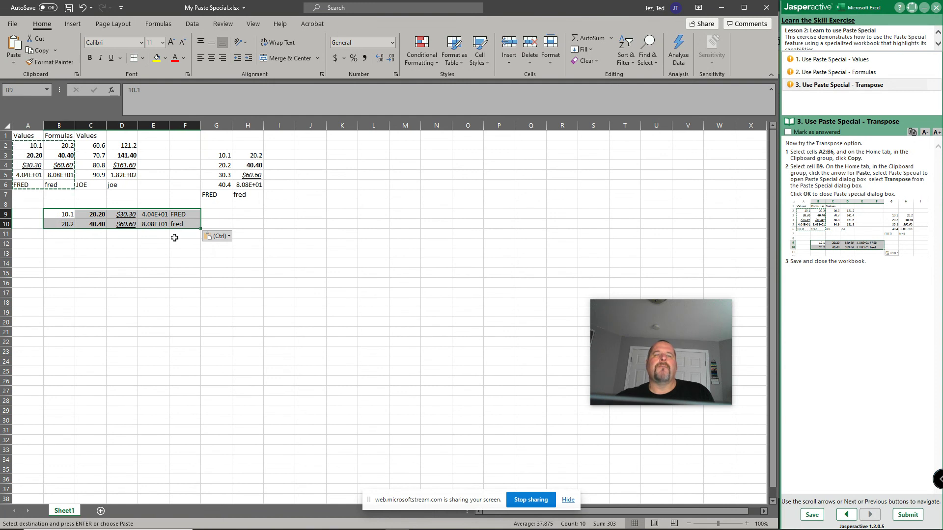
- Save and close the workbook, submit the results for 100%, and return to Jasperactive
{"action": "left_click", "coordinate": [69, 8]}
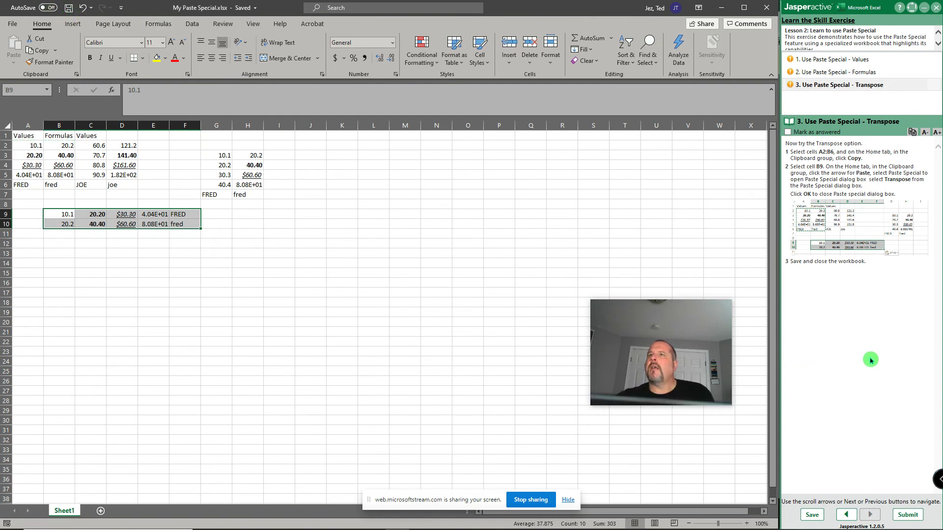
{"action": "left_click", "coordinate": [766, 7]}
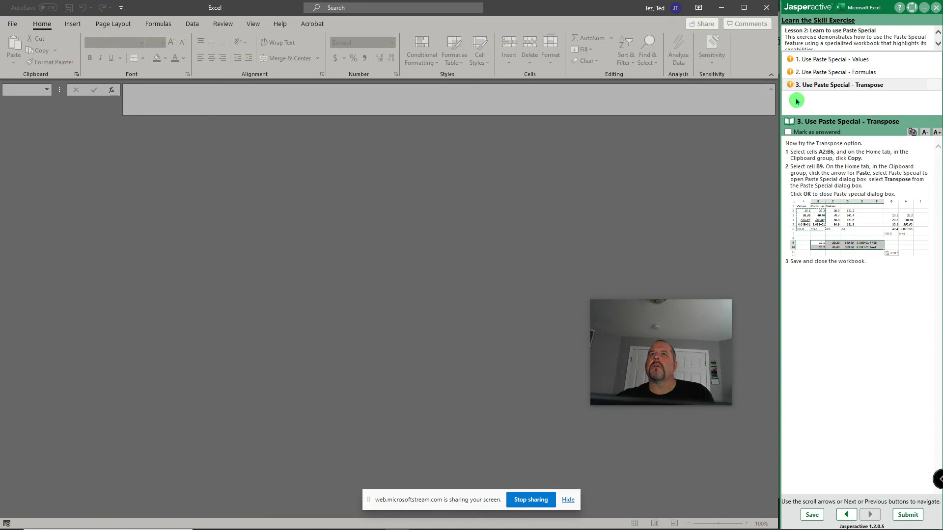
{"action": "left_click", "coordinate": [906, 515]}
{"action": "left_click", "coordinate": [517, 304]}
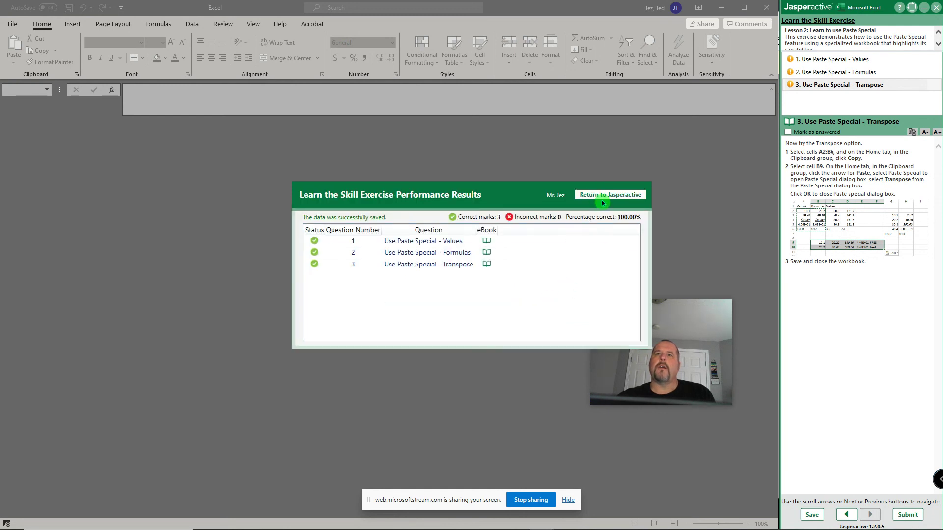
{"action": "left_click", "coordinate": [607, 195]}
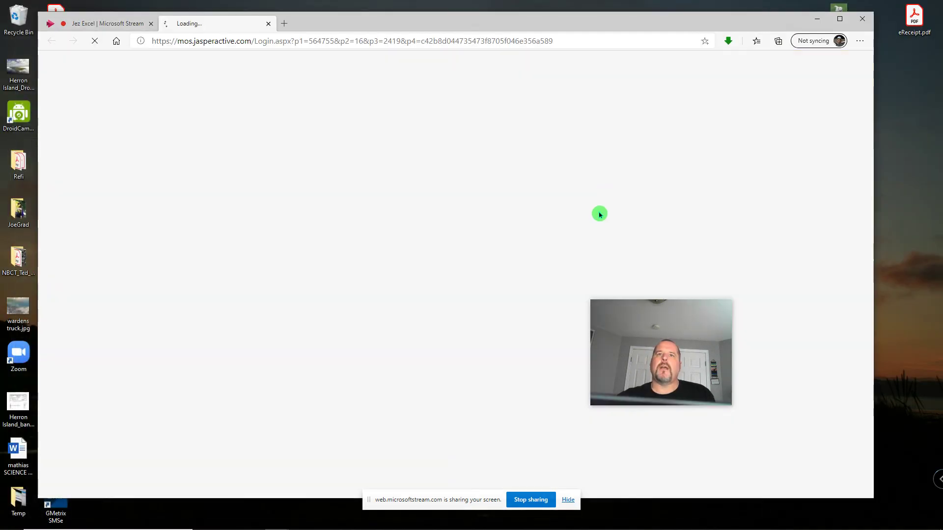